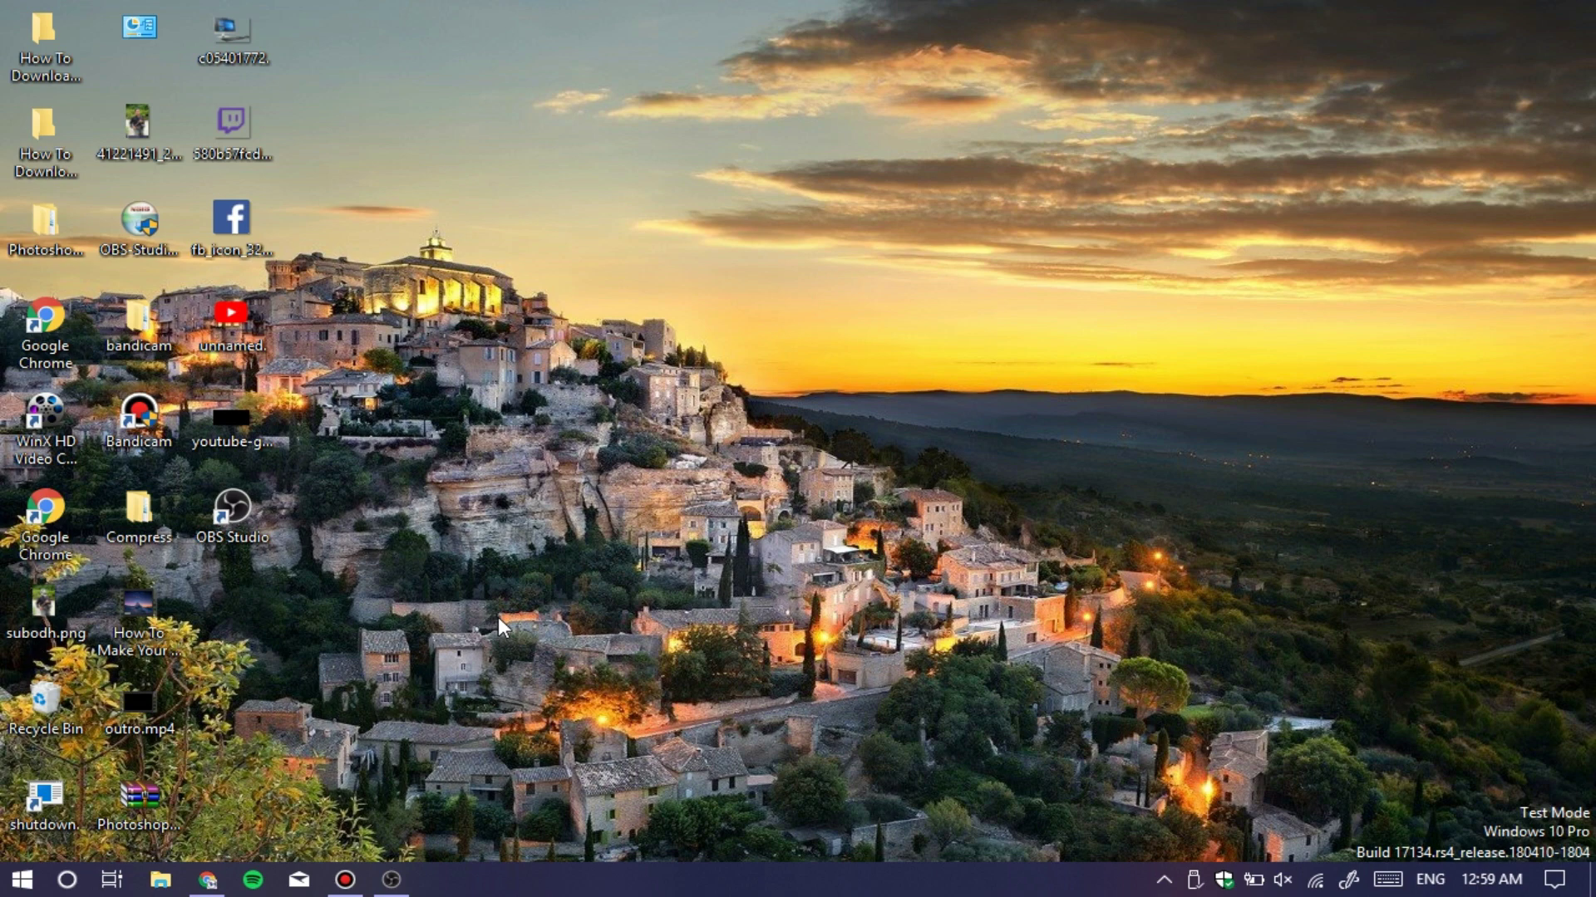
Step: Switch to Chrome, open youtube.com/live_dashboard in a maximized window and dismiss the Windows error message
{"action": "mouse_move", "coordinate": [207, 880]}
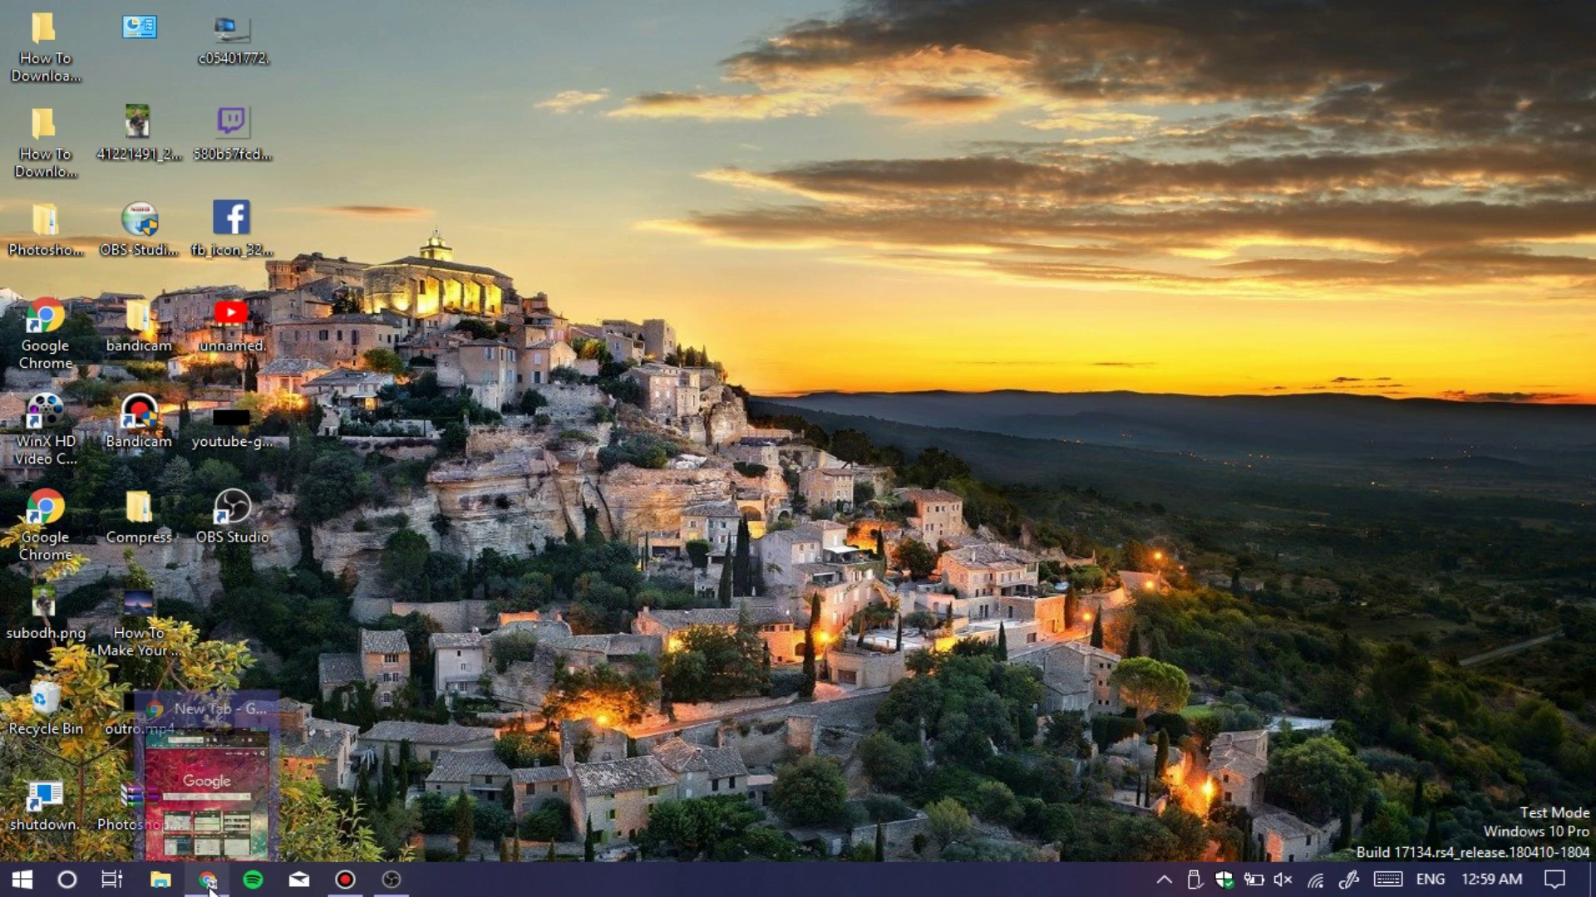
{"action": "left_click", "coordinate": [210, 773]}
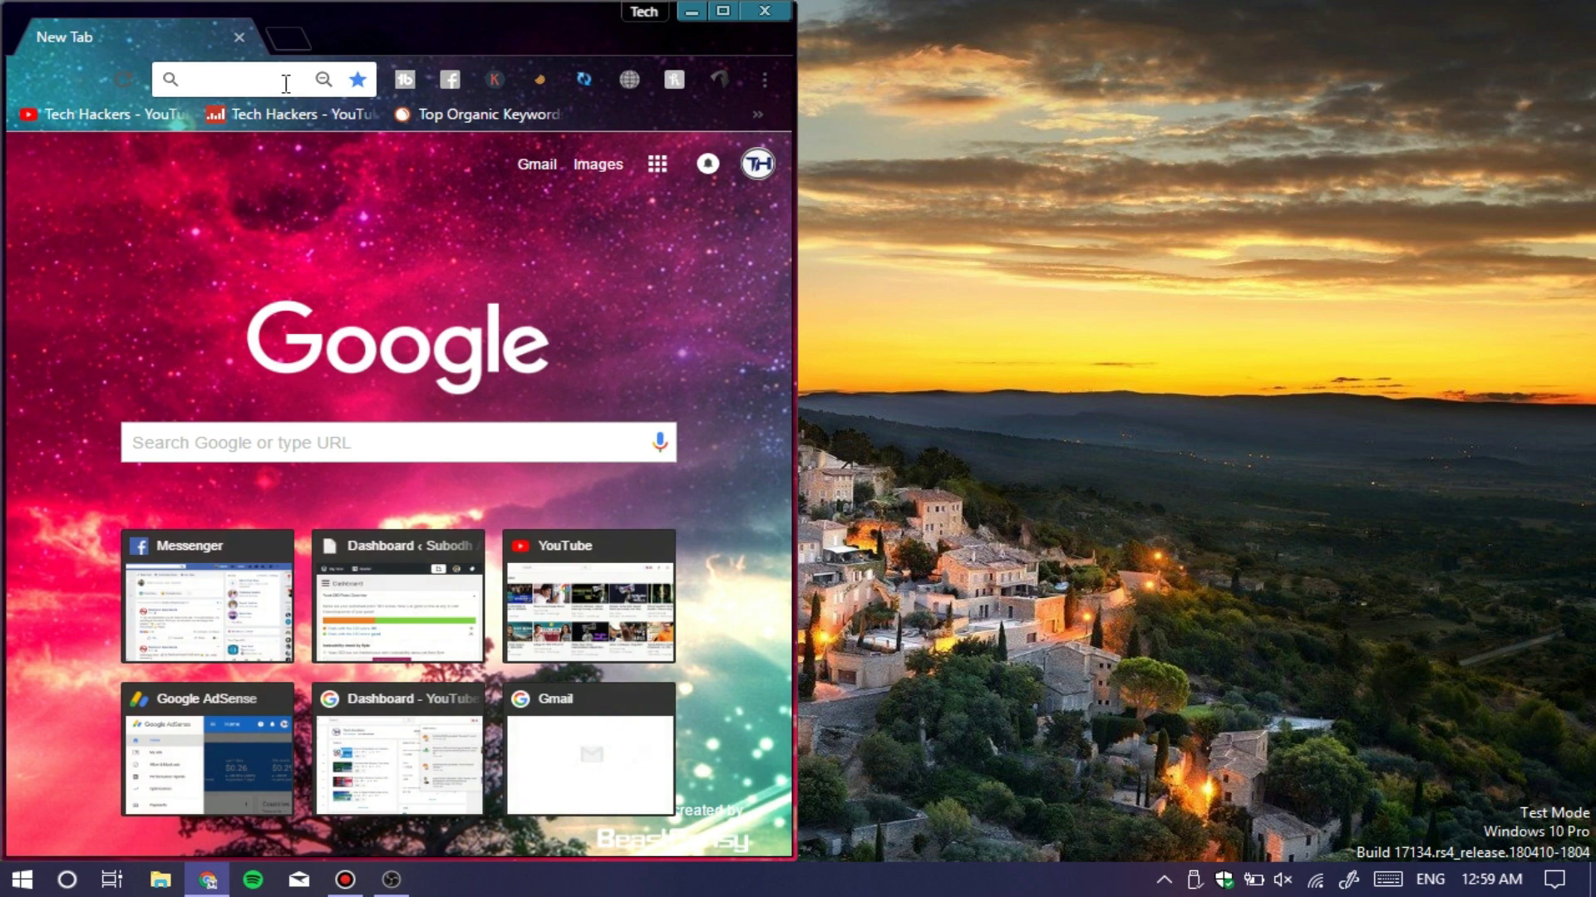
{"action": "type", "text": "y"}
{"action": "key", "text": "Right"}
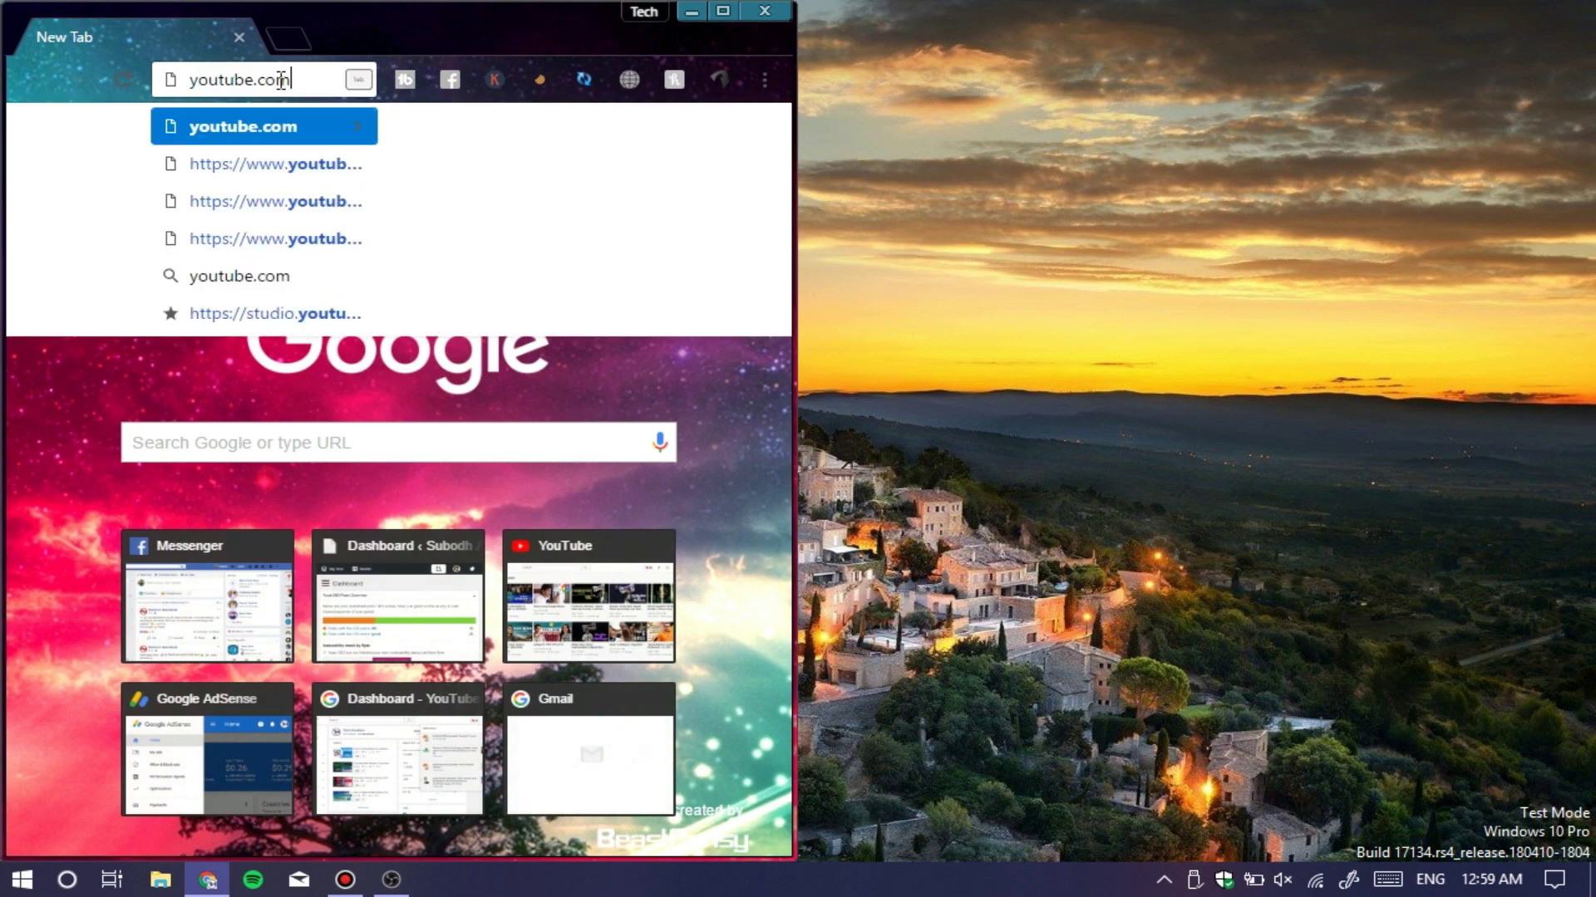
{"action": "type", "text": "livr"}
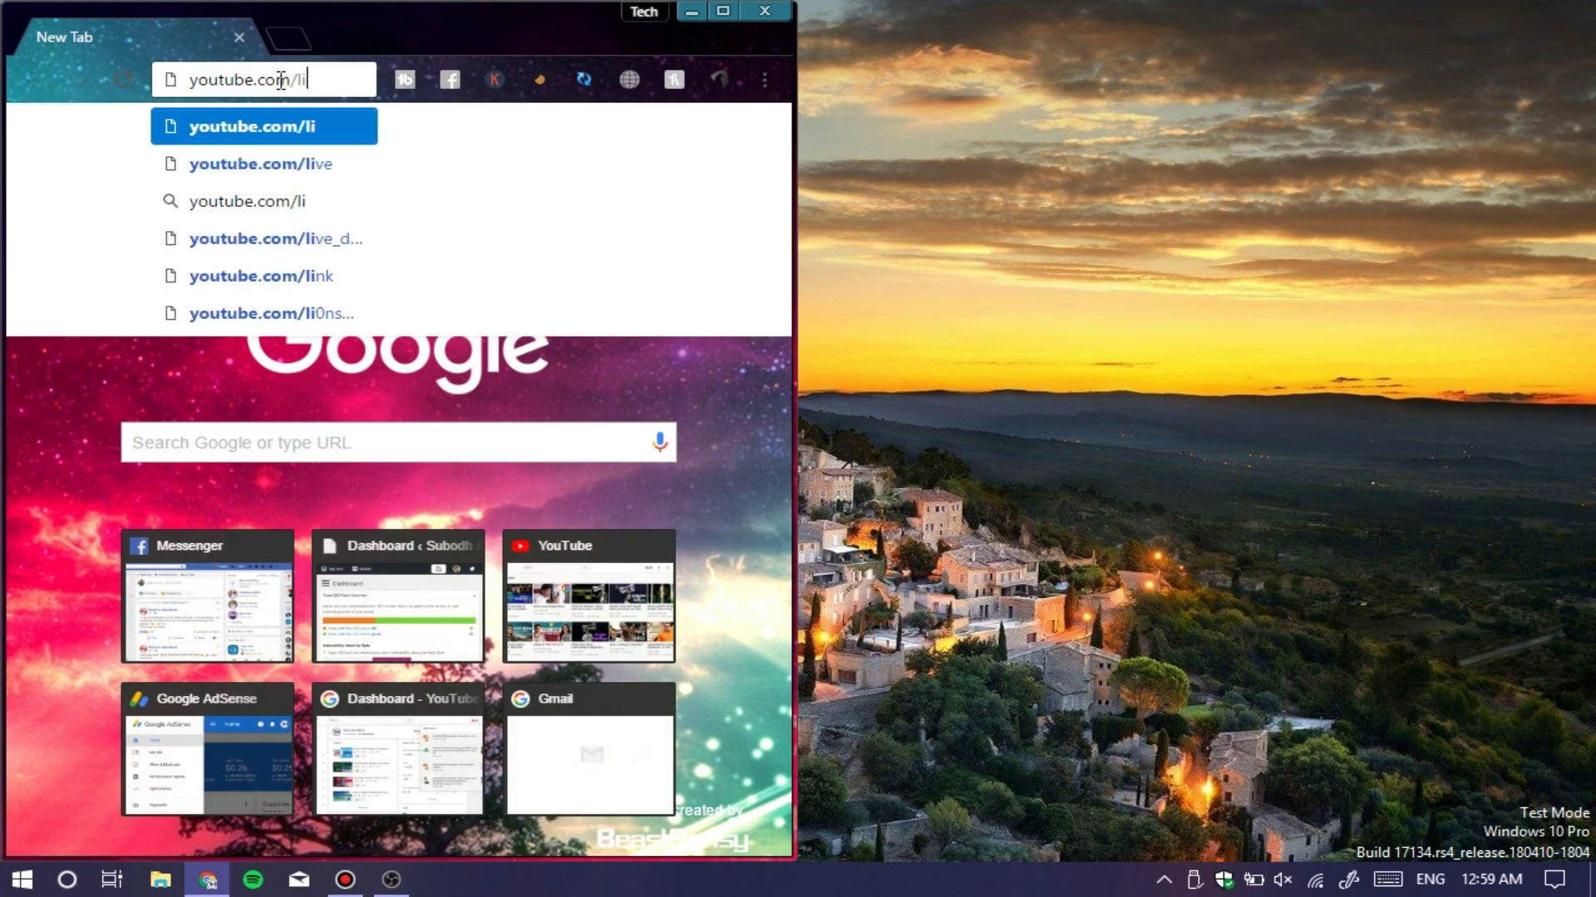
{"action": "key", "text": "Down"}
{"action": "key", "text": "Down"}
{"action": "key", "text": "Down"}
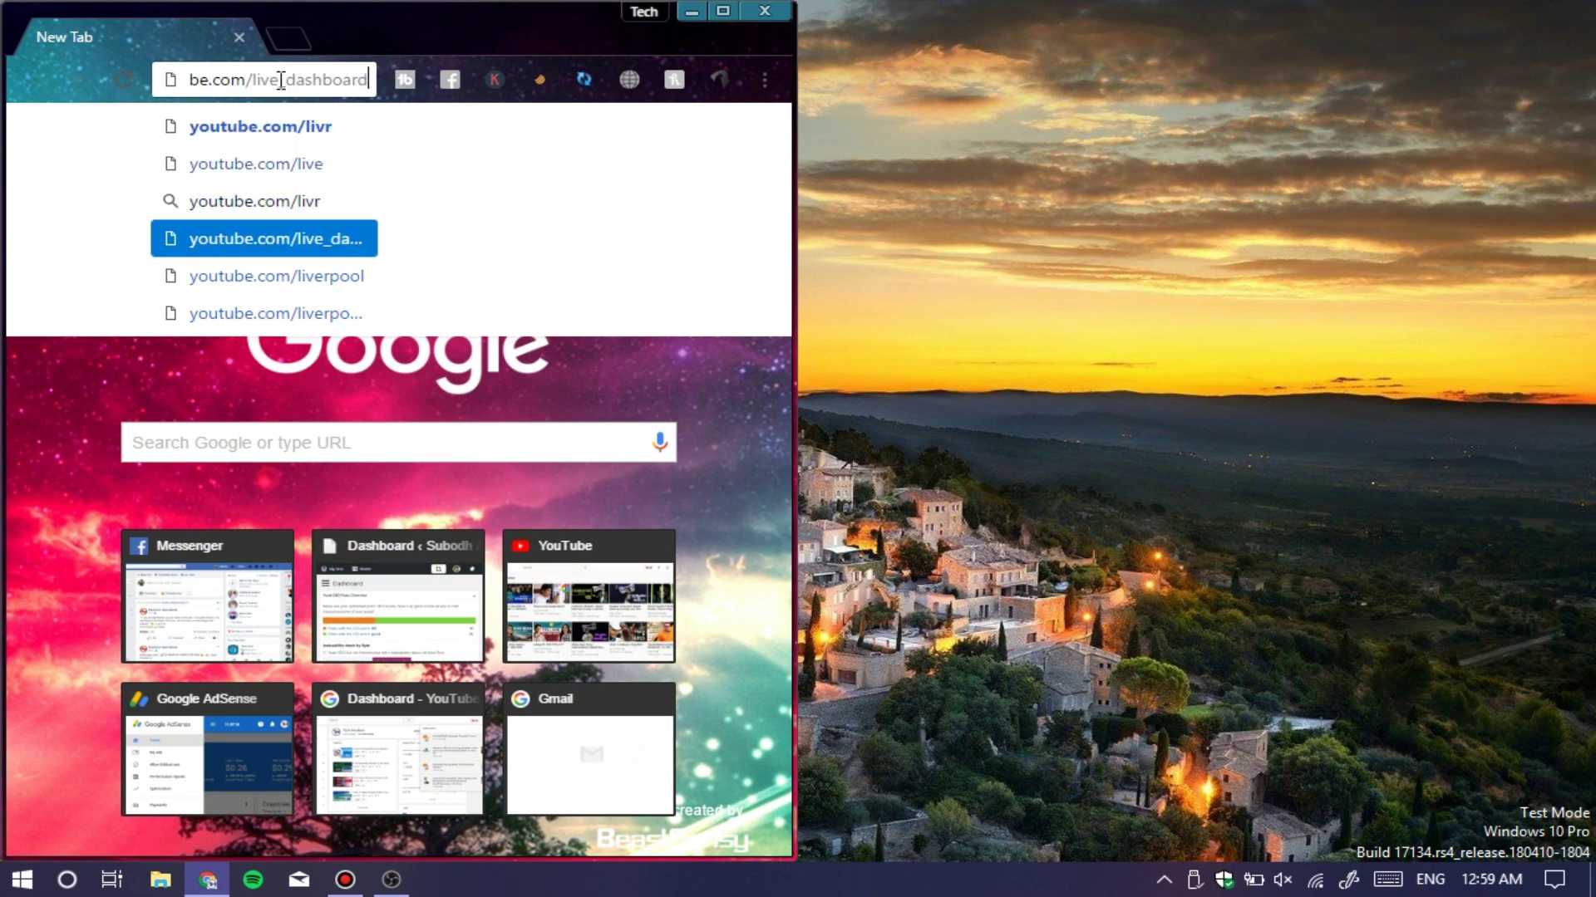
{"action": "key", "text": "Return"}
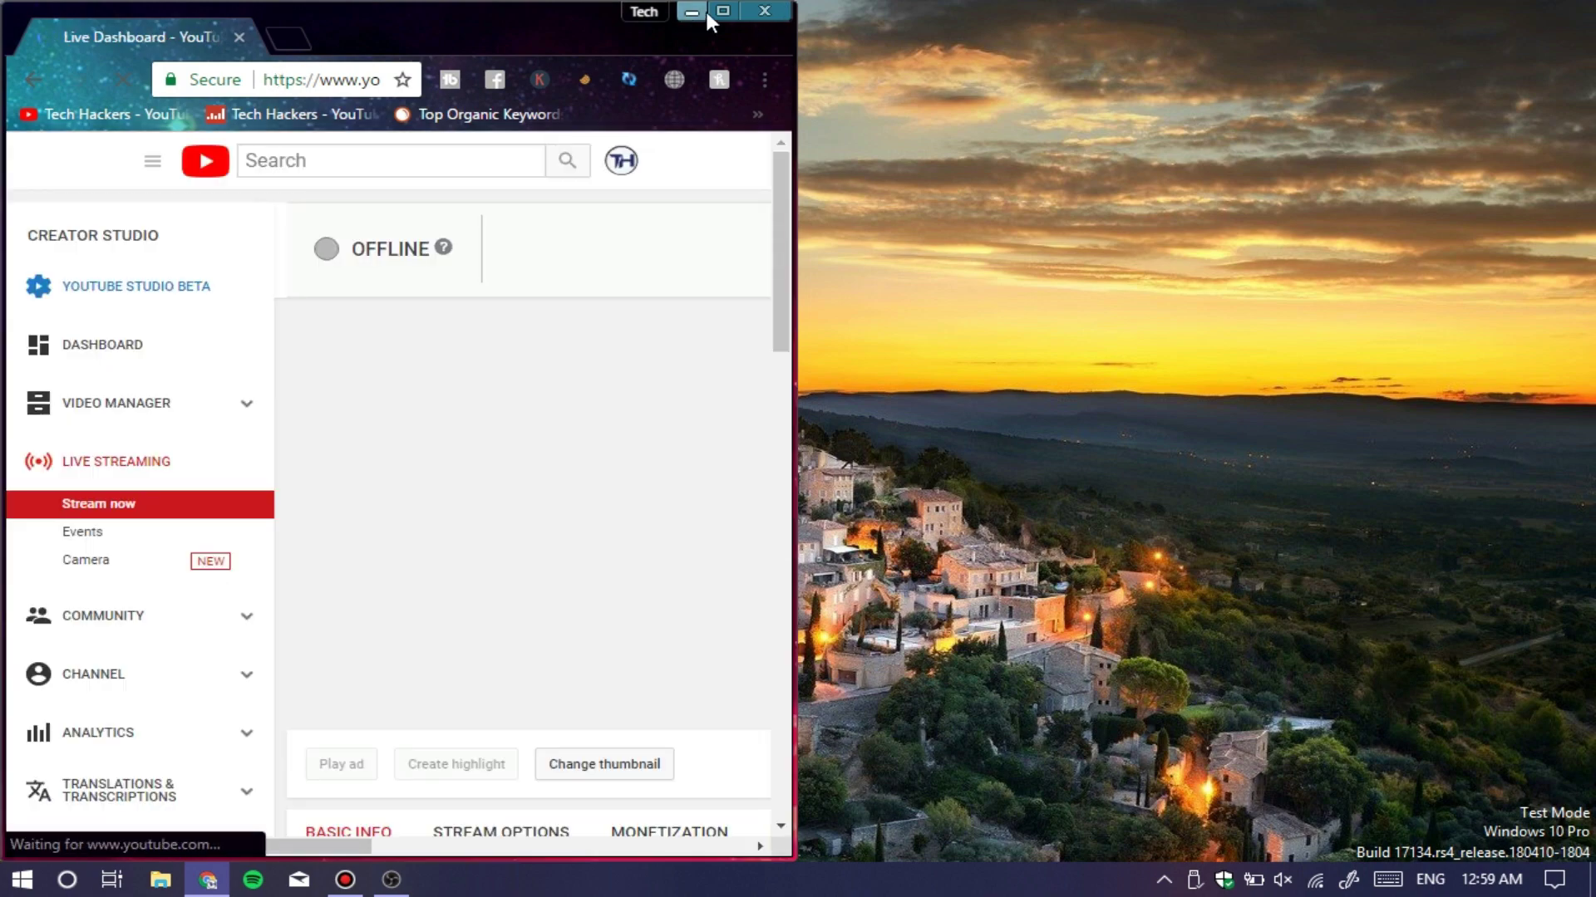
{"action": "left_click", "coordinate": [736, 10]}
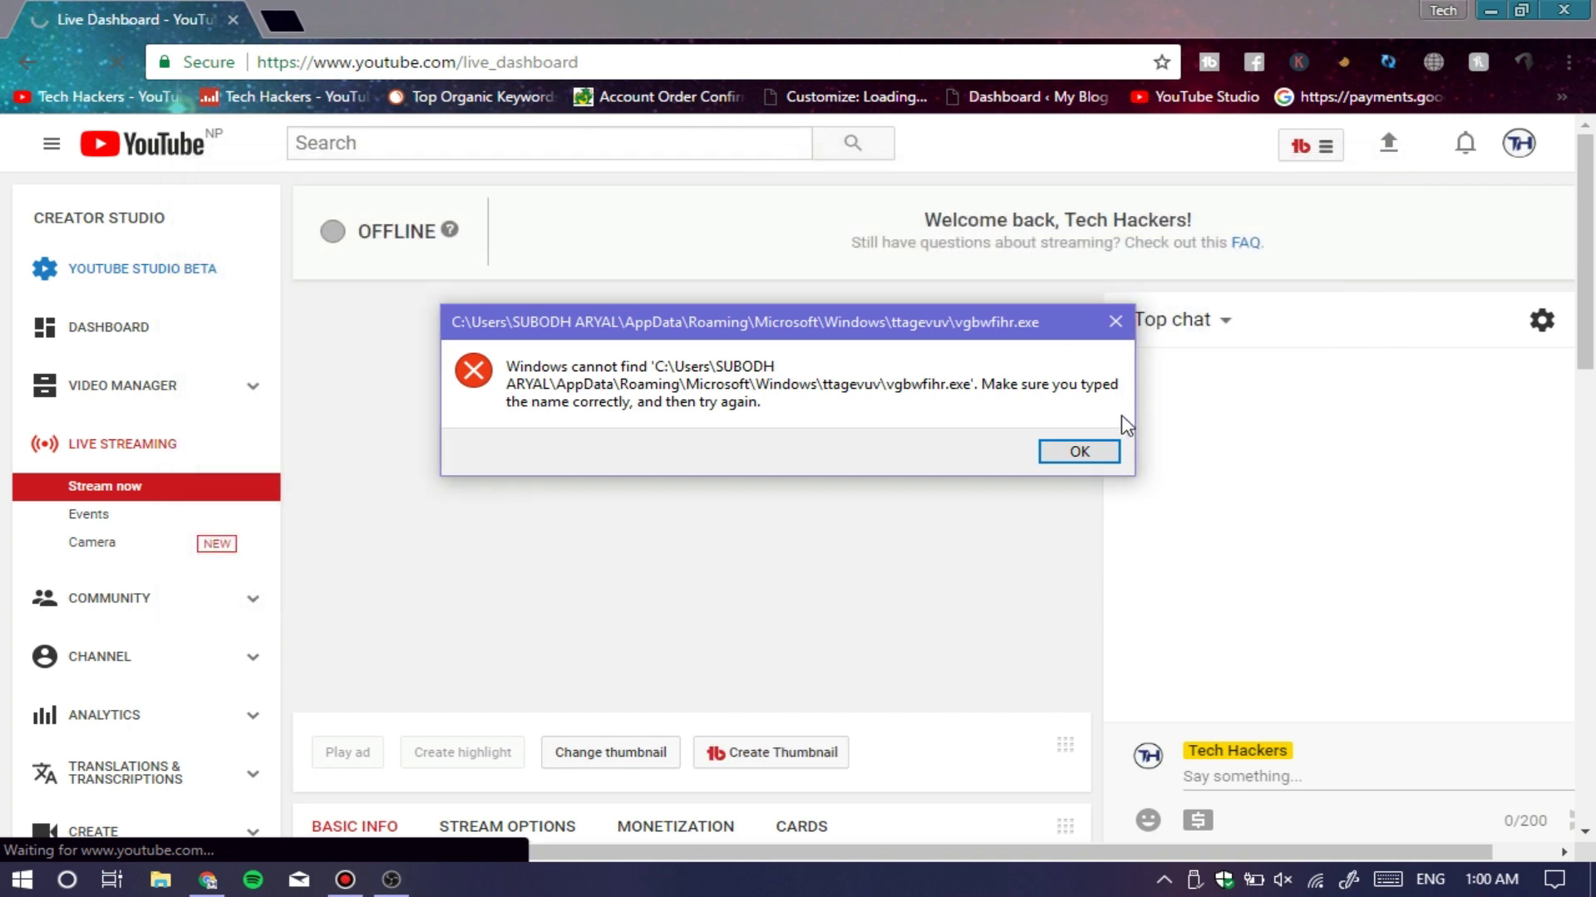
{"action": "left_click", "coordinate": [1077, 455]}
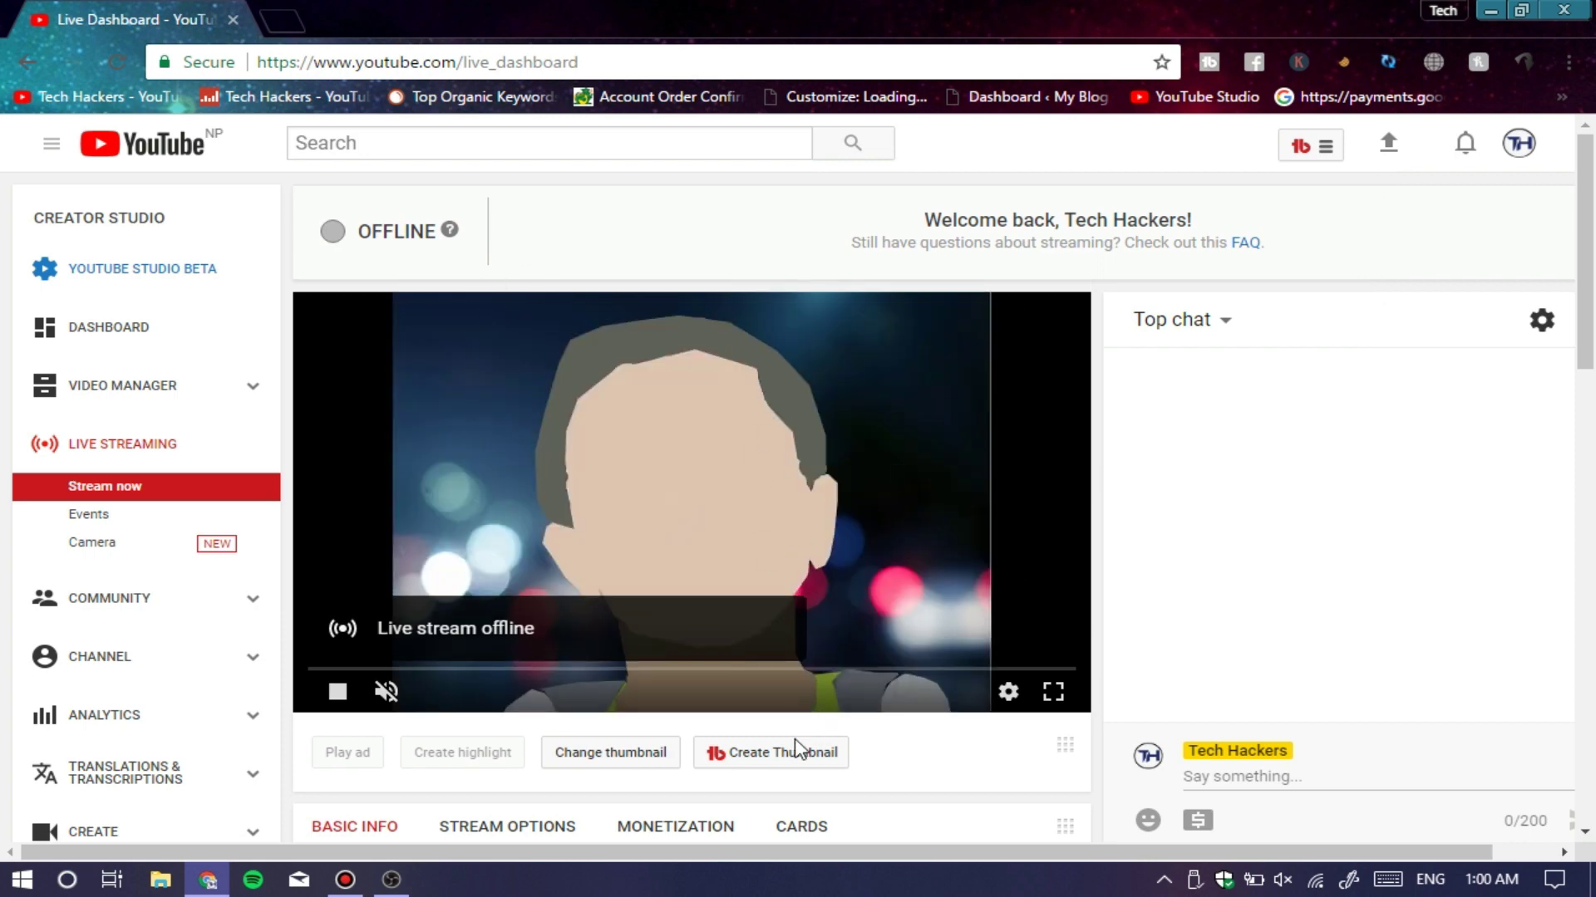
Step: Copy the Server URL from the Encoder Setup section of the live dashboard
{"action": "scroll", "coordinate": [781, 748], "scroll_direction": "down", "scroll_amount": 3}
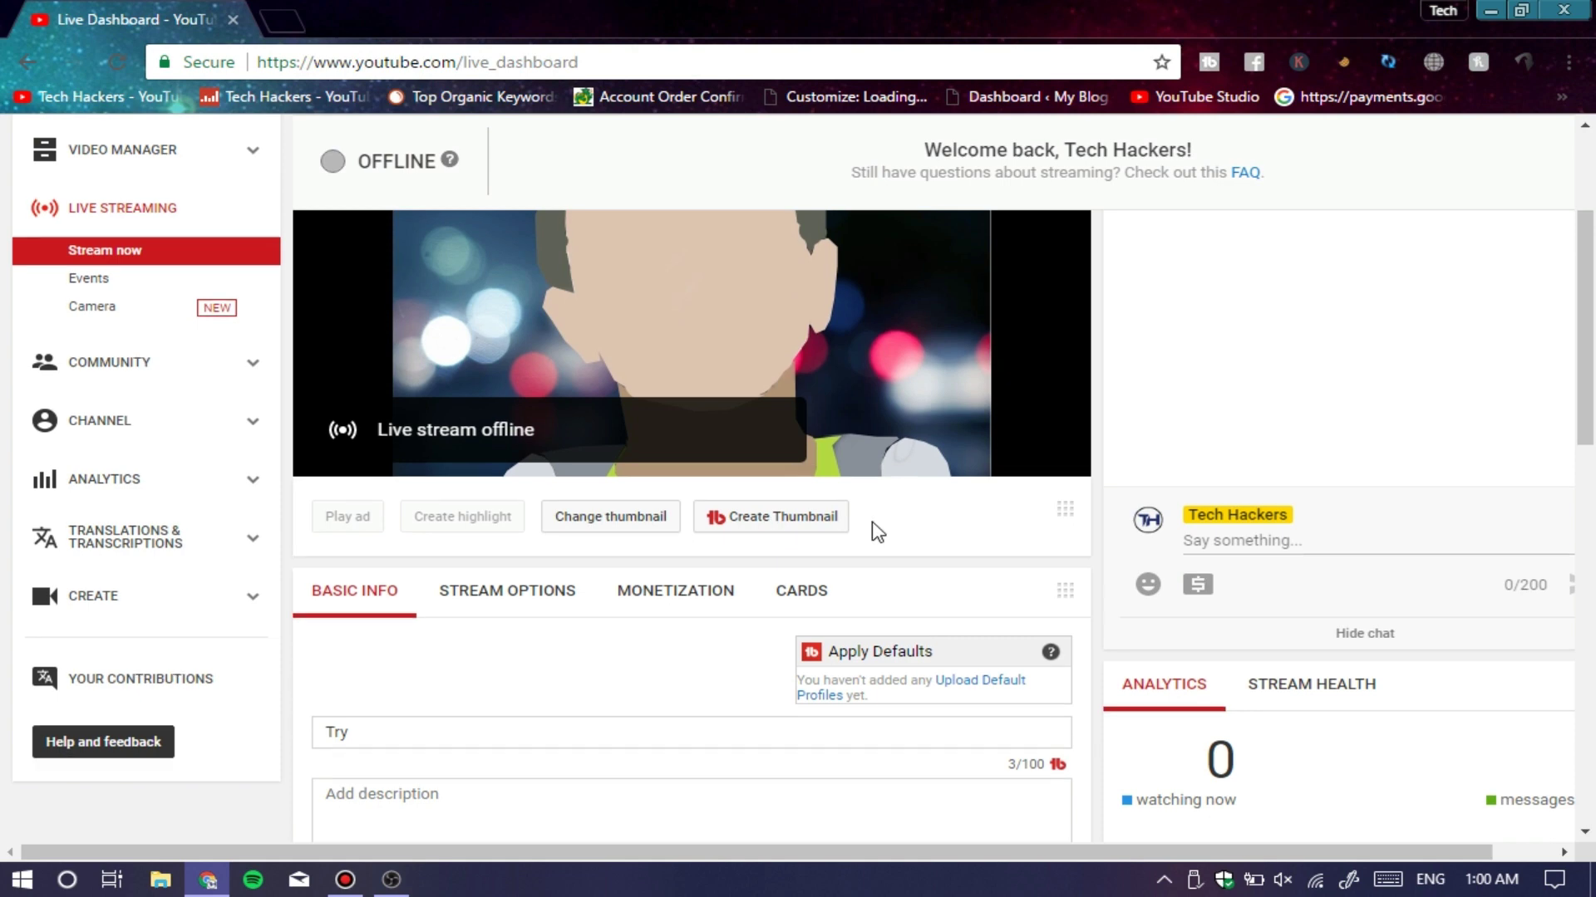
{"action": "scroll", "coordinate": [1048, 531], "scroll_direction": "down", "scroll_amount": 3}
{"action": "scroll", "coordinate": [1048, 531], "scroll_direction": "down", "scroll_amount": 7}
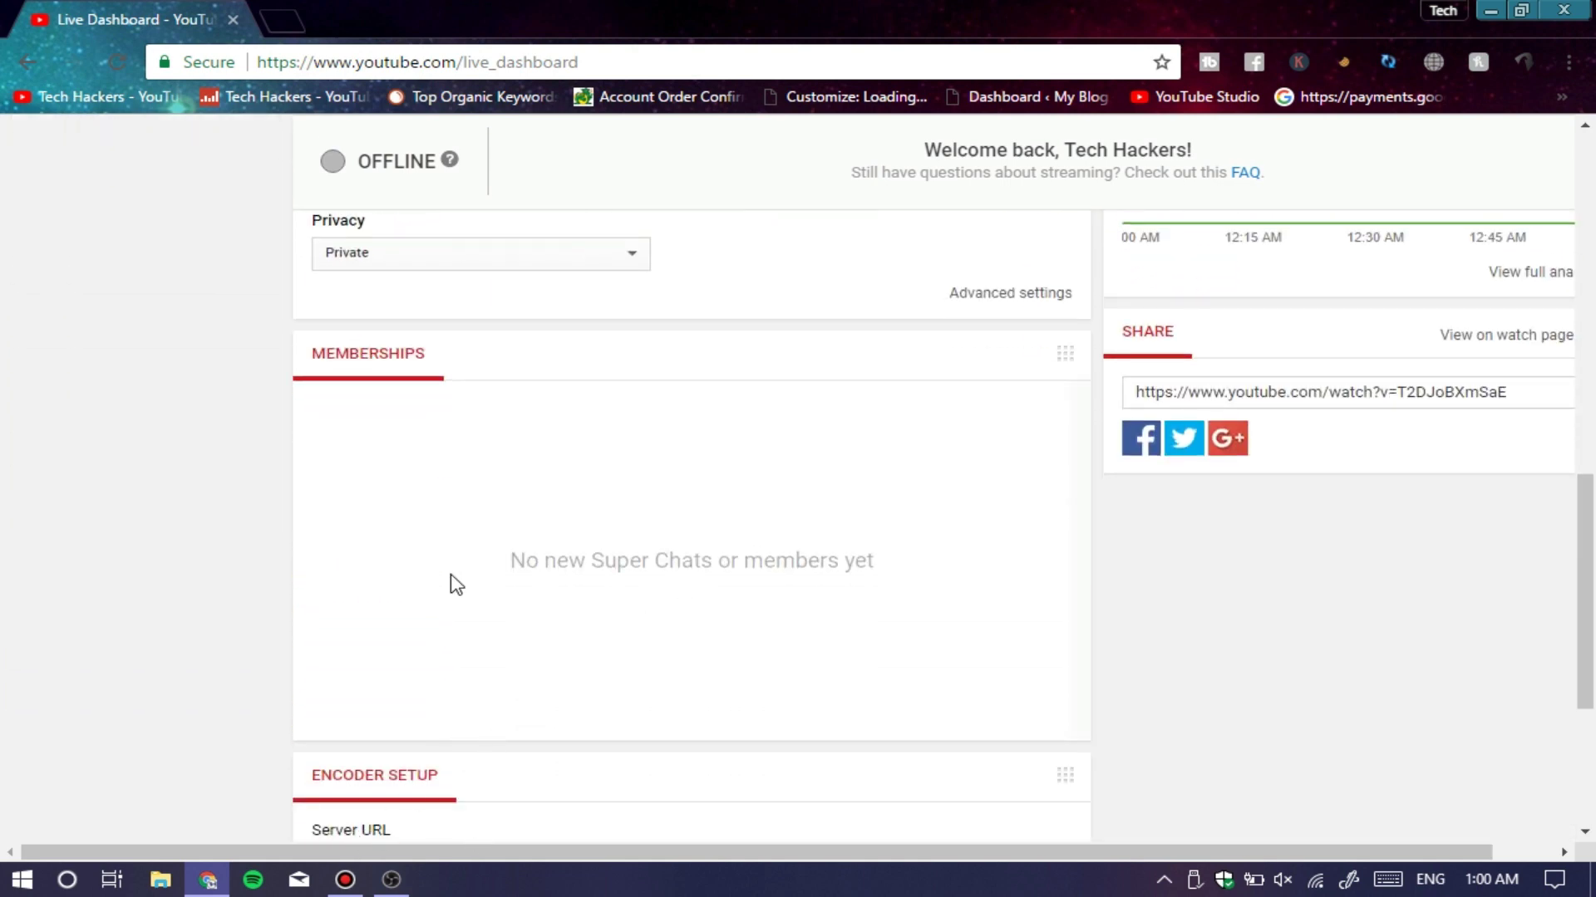
{"action": "scroll", "coordinate": [1496, 582], "scroll_direction": "down", "scroll_amount": 5}
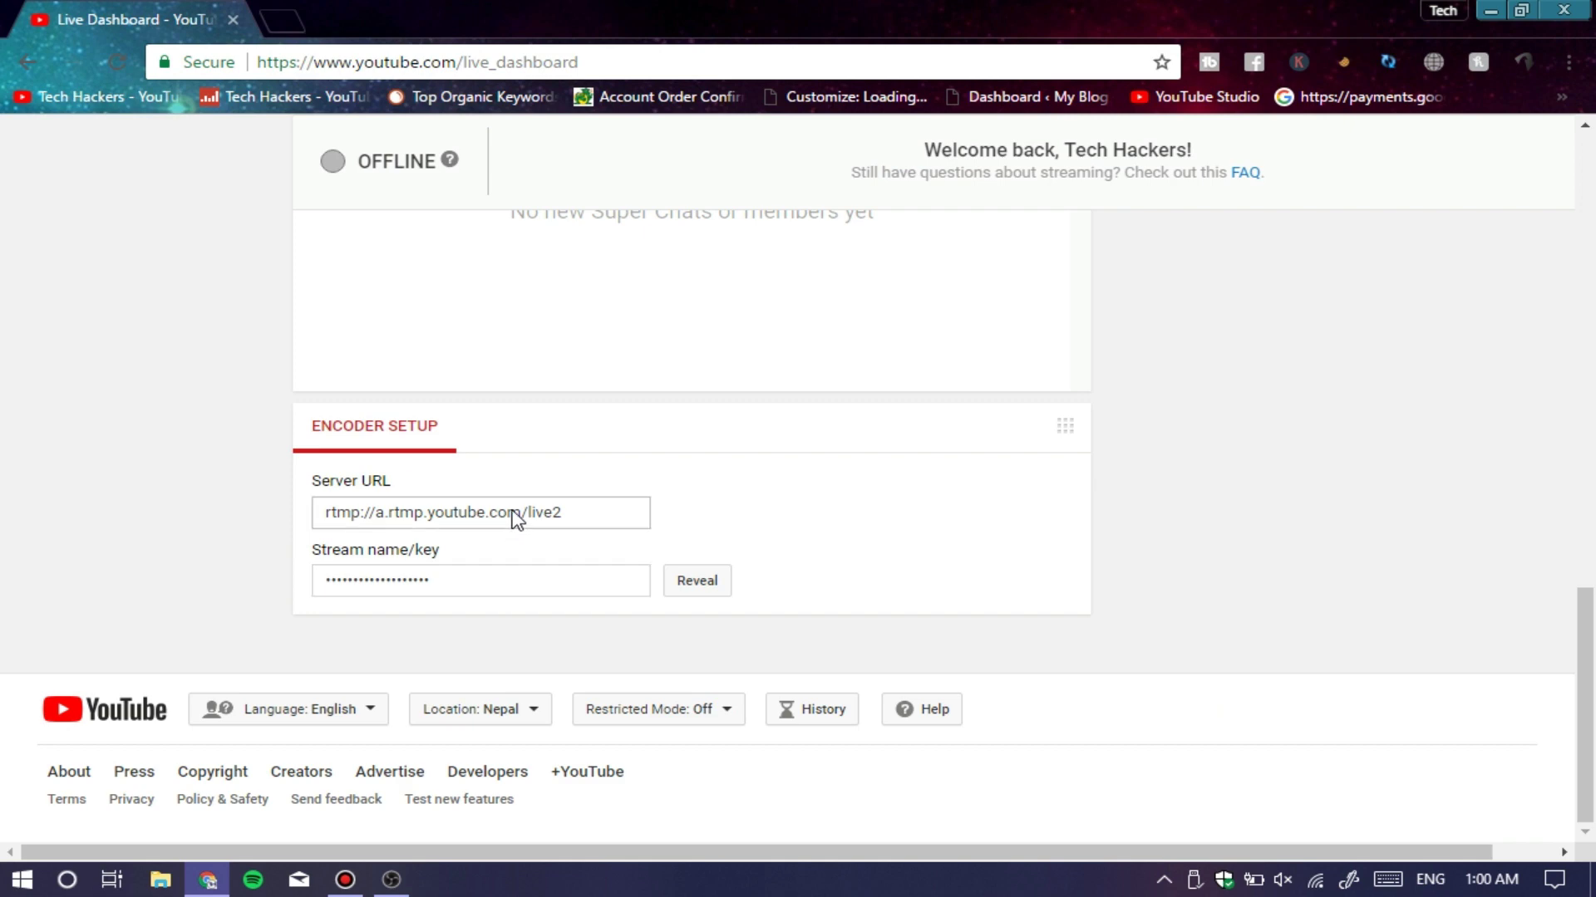
{"action": "left_click", "coordinate": [517, 515]}
{"action": "right_click", "coordinate": [517, 515]}
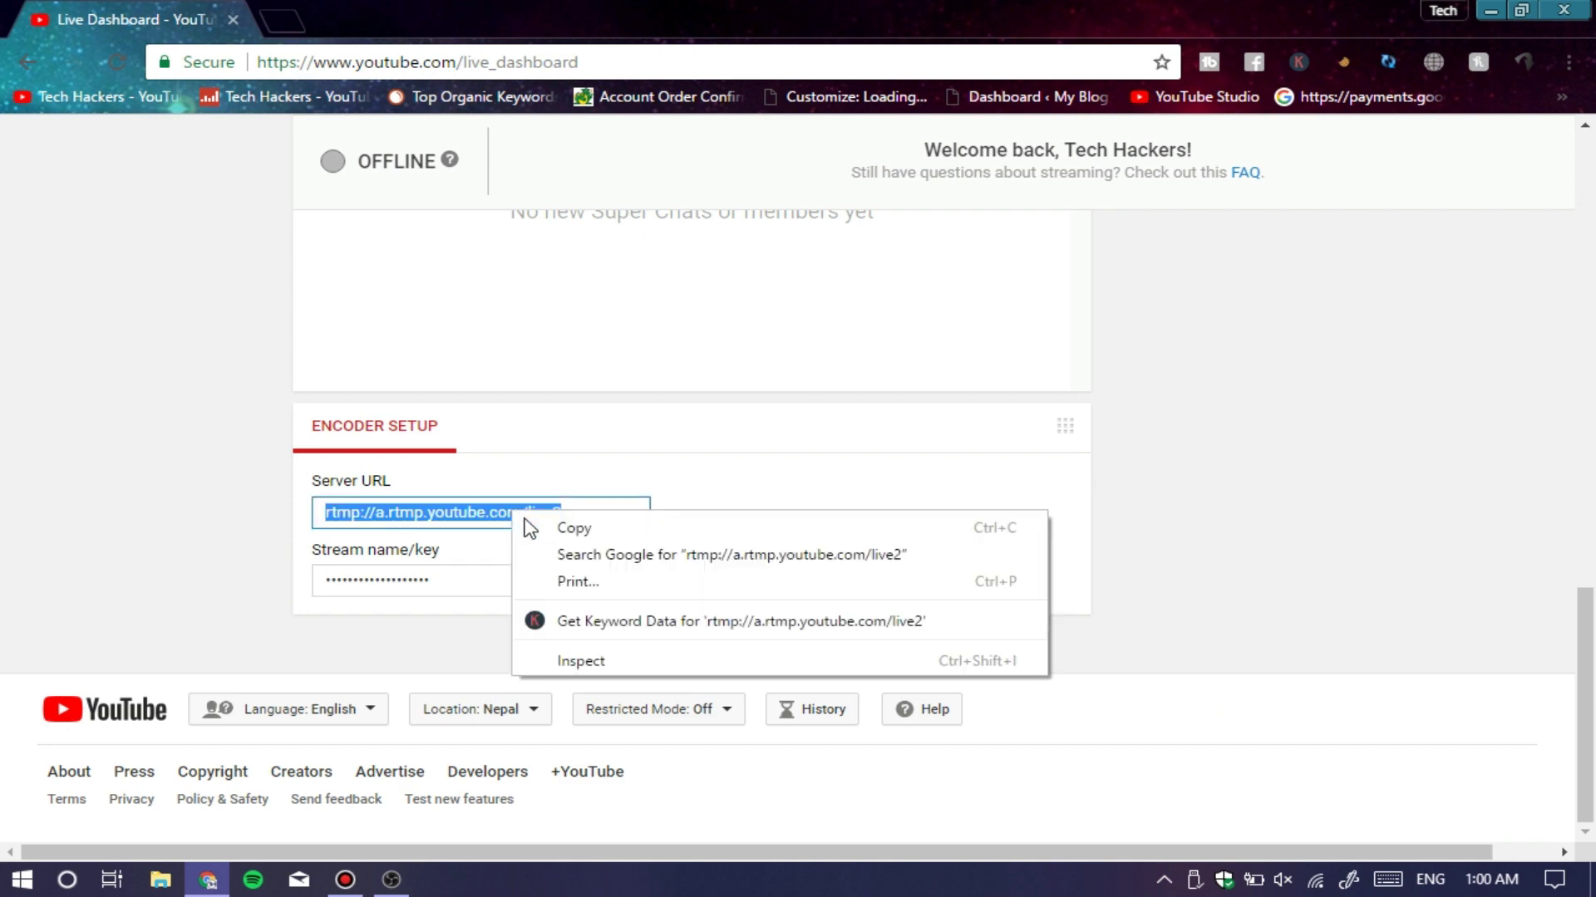
{"action": "left_click", "coordinate": [536, 525]}
Step: Switch to OBS and set the streaming service to YouTube / YouTube Gaming with the Primary YouTube ingest server
{"action": "left_click", "coordinate": [390, 880]}
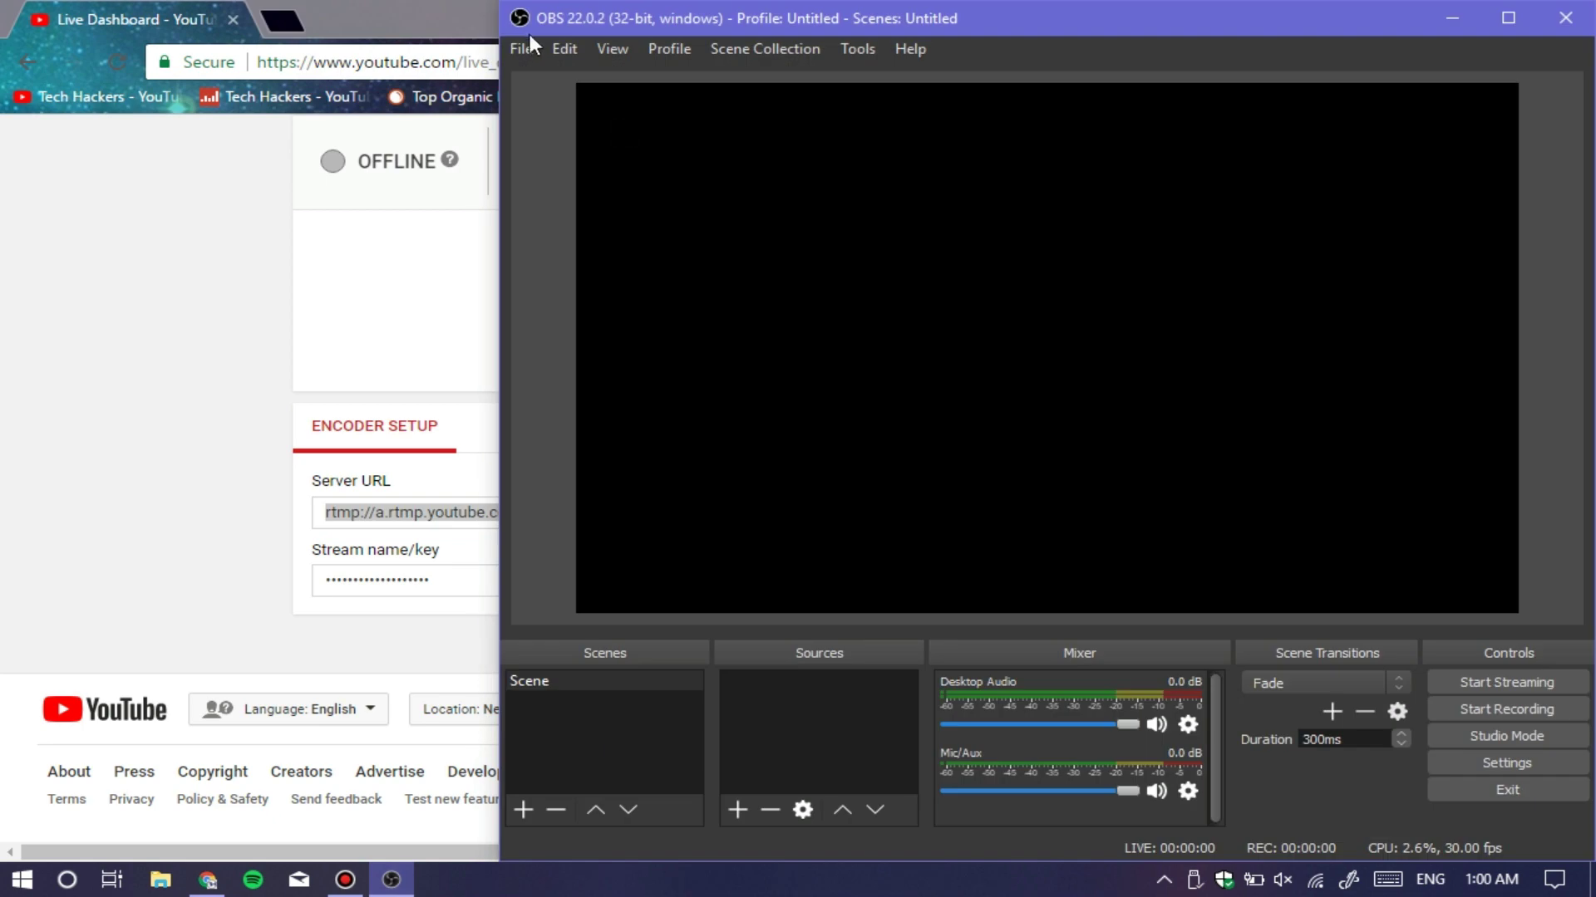
{"action": "left_click", "coordinate": [520, 50]}
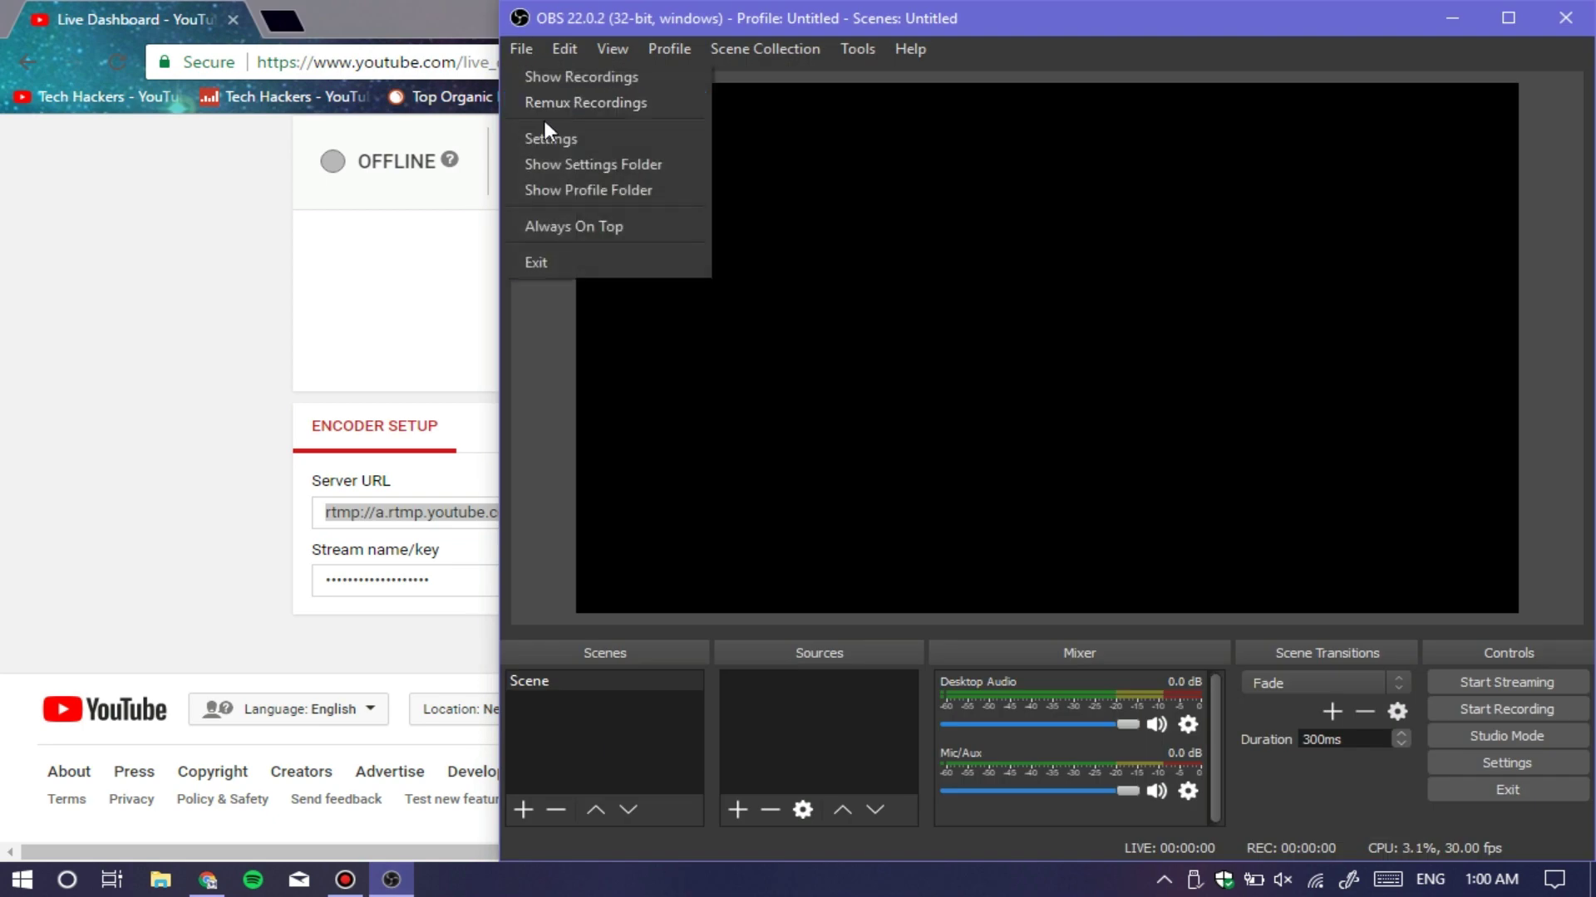
{"action": "left_click", "coordinate": [562, 141]}
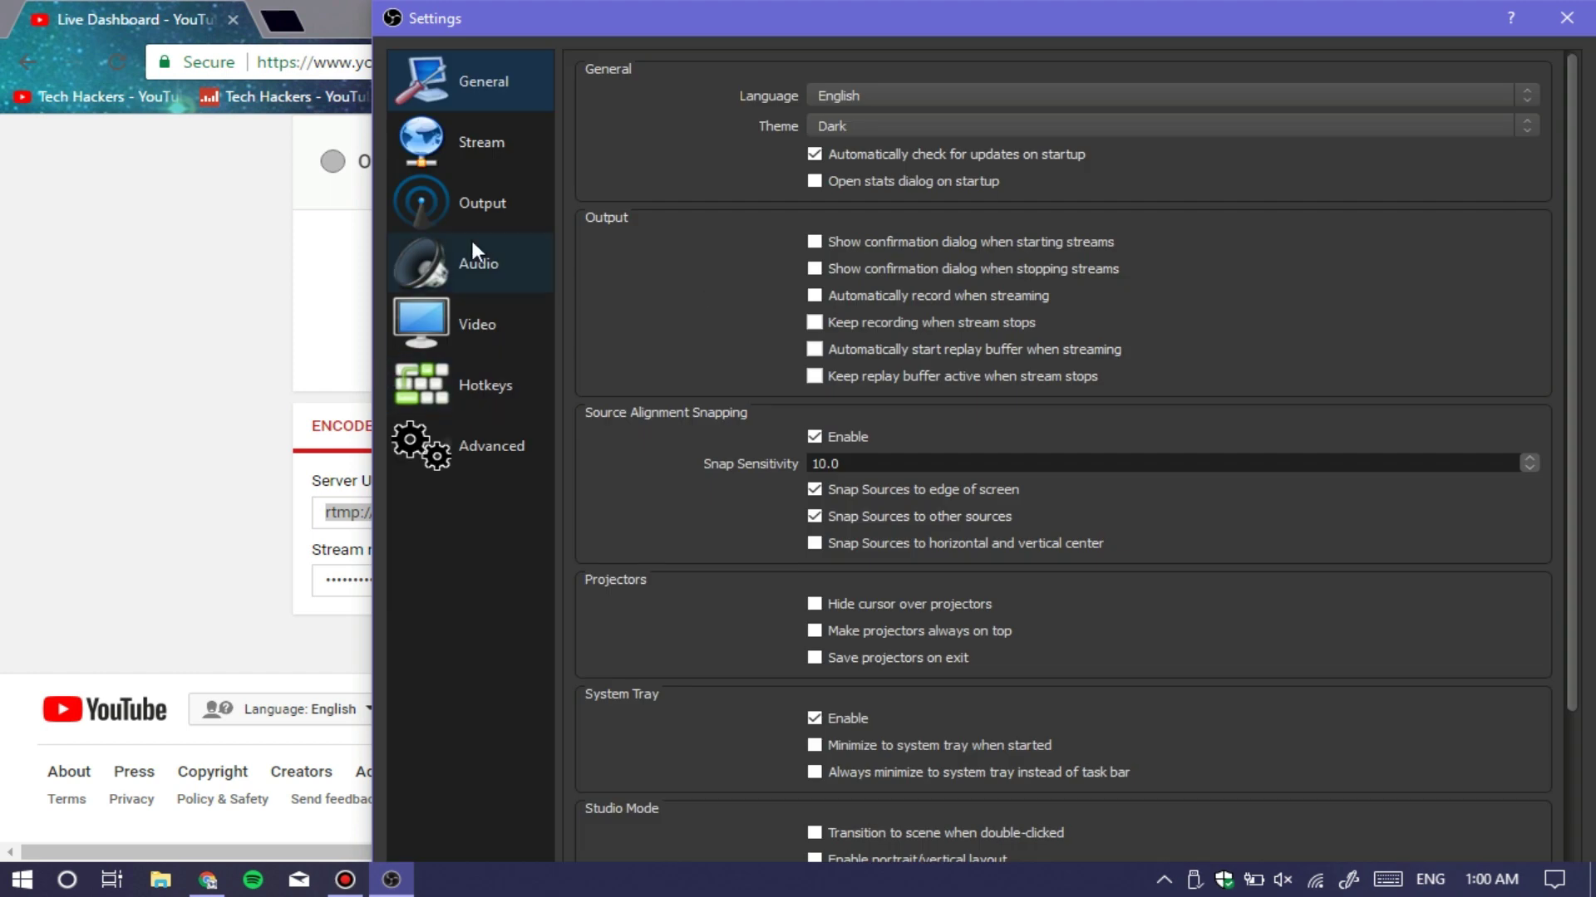
{"action": "left_click", "coordinate": [480, 224]}
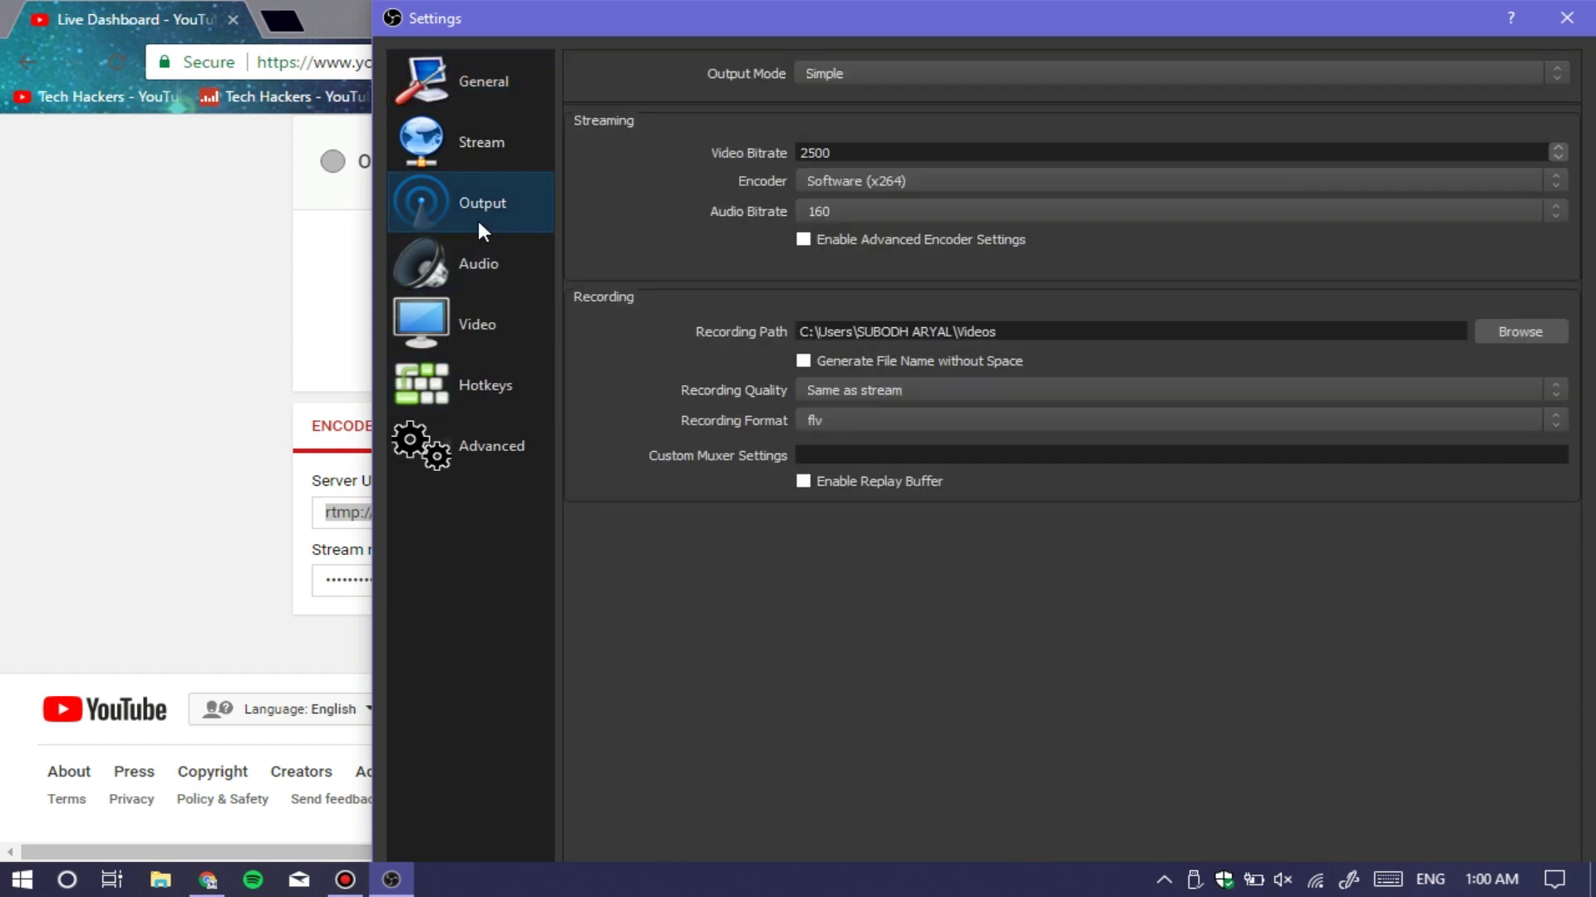
{"action": "left_click", "coordinate": [480, 146]}
{"action": "left_click", "coordinate": [929, 133]}
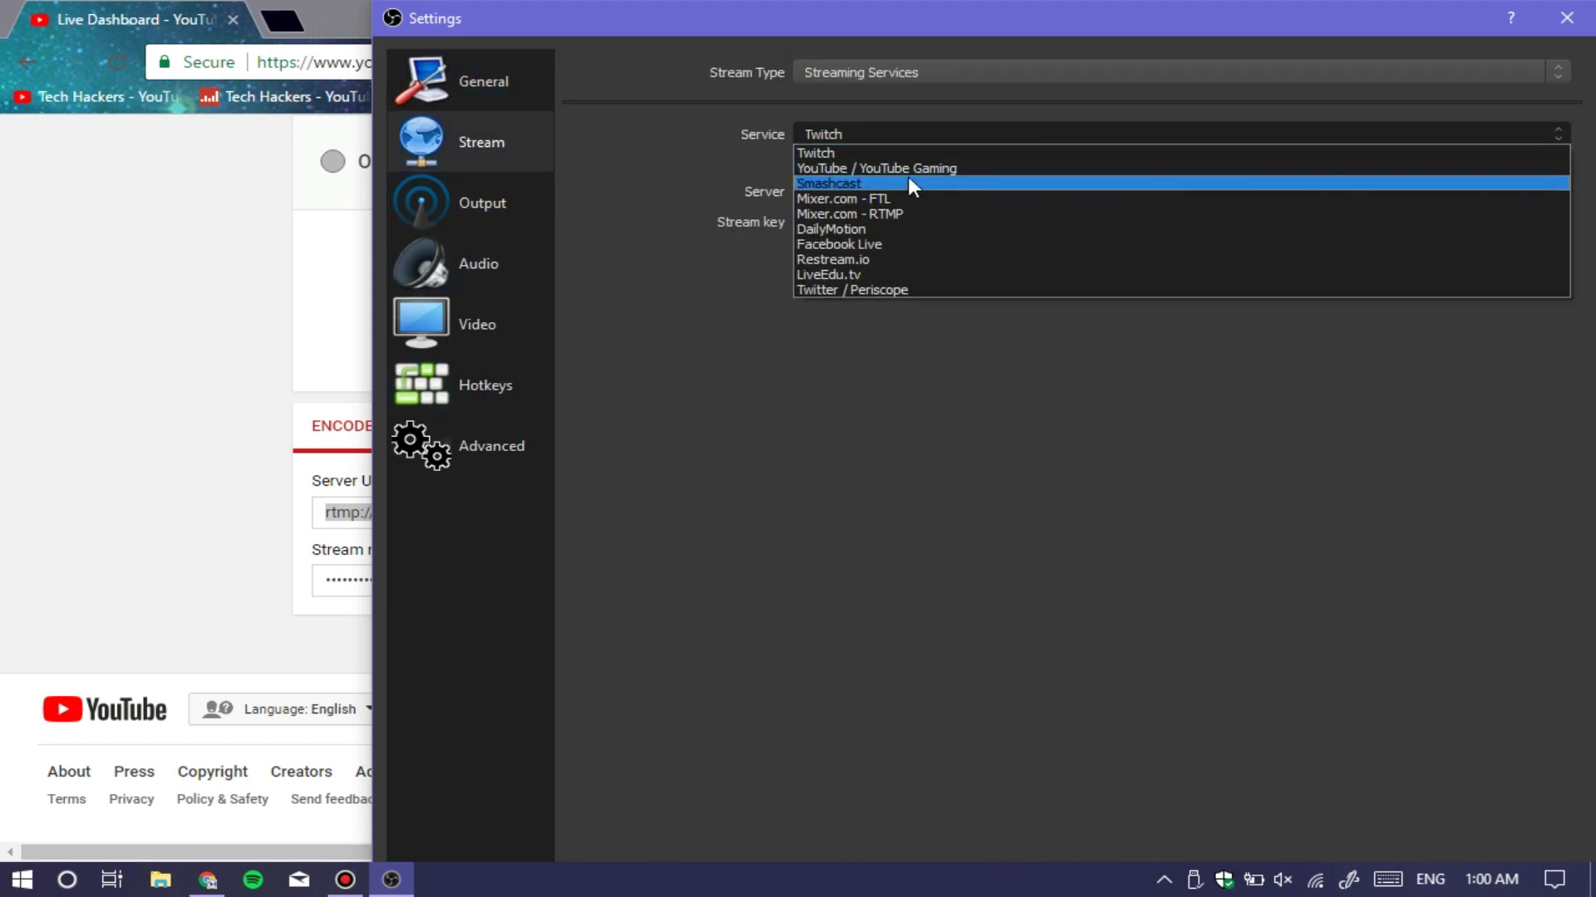
{"action": "left_click", "coordinate": [915, 164]}
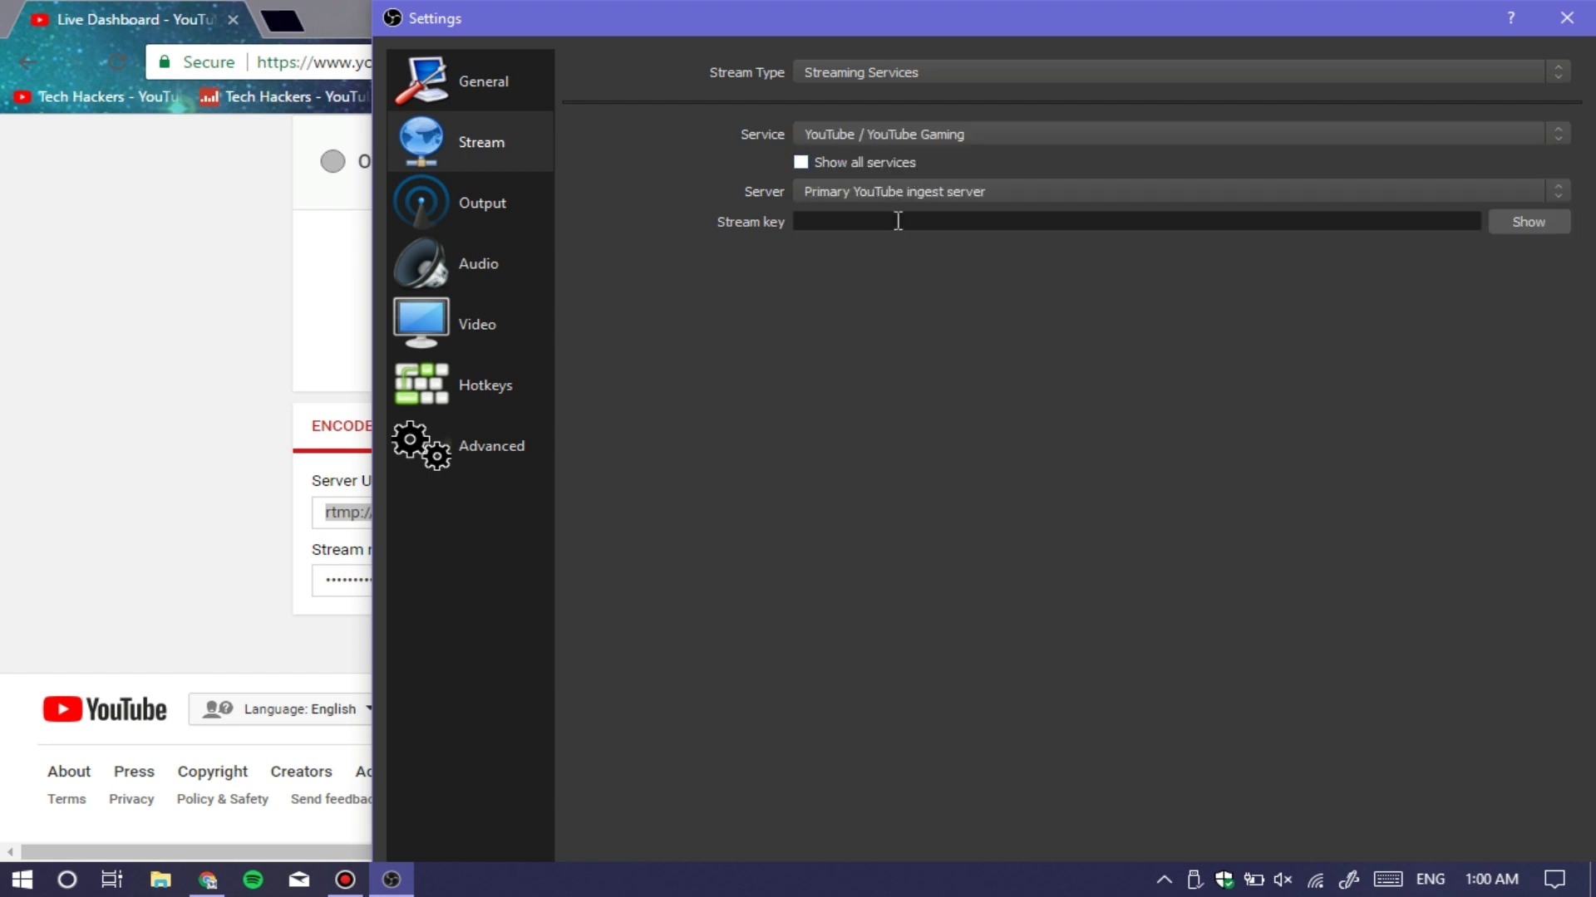
{"action": "left_click", "coordinate": [927, 190]}
{"action": "left_click", "coordinate": [936, 185]}
Step: Reveal the stream key in the YouTube dashboard's Encoder Setup section, copy it and hide it again
{"action": "left_click", "coordinate": [4, 356]}
{"action": "left_click", "coordinate": [316, 588]}
{"action": "double_click", "coordinate": [374, 588]}
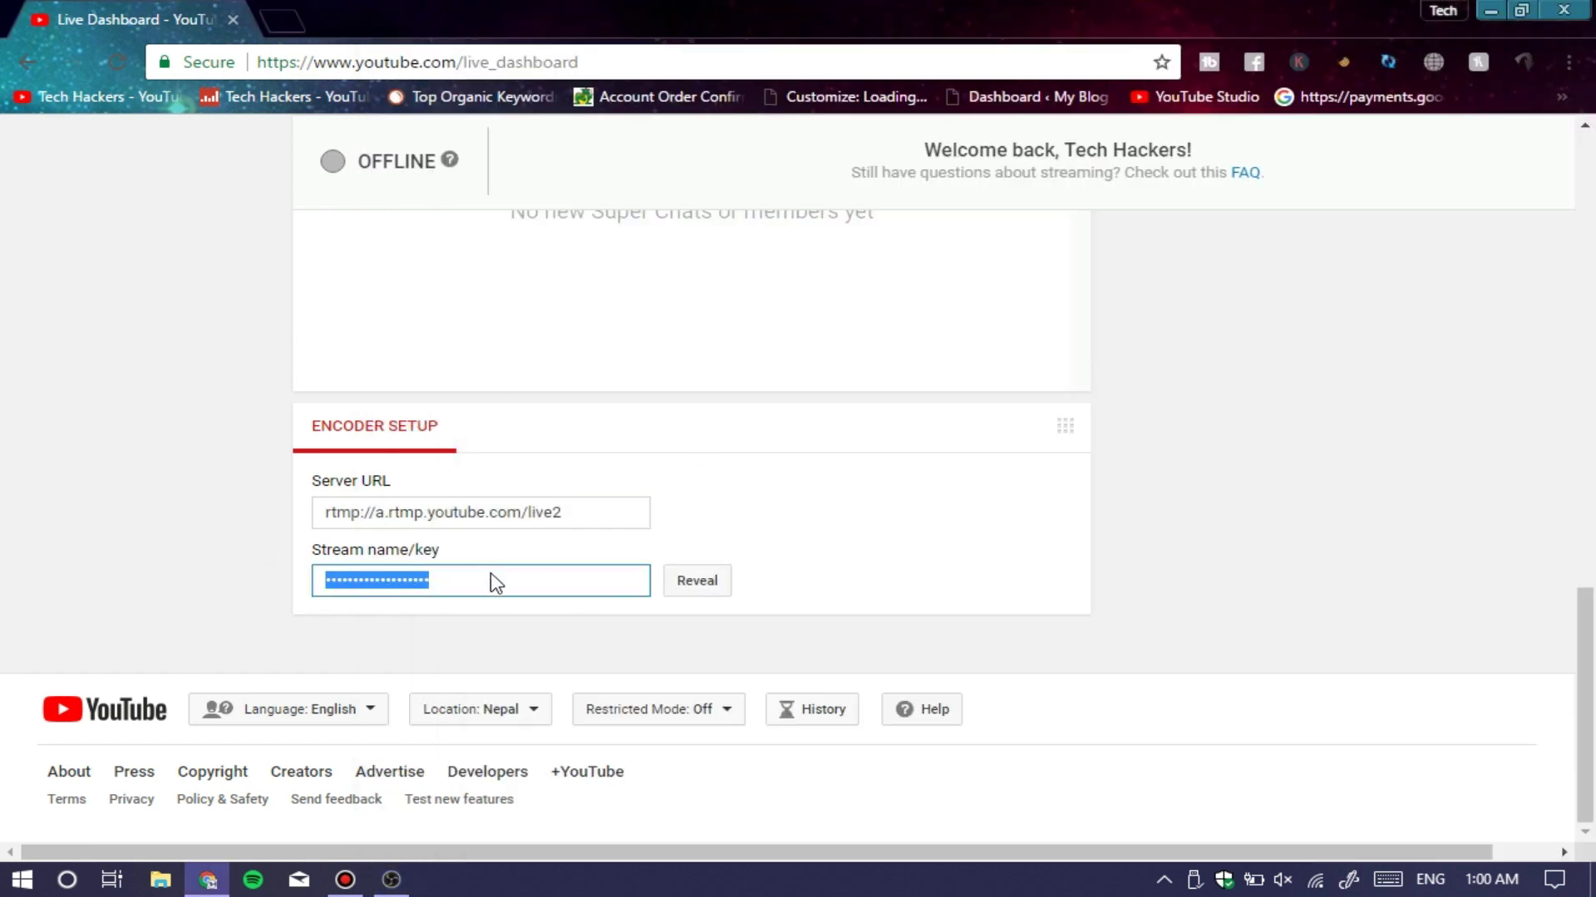
{"action": "left_click", "coordinate": [675, 581]}
{"action": "triple_click", "coordinate": [520, 589]}
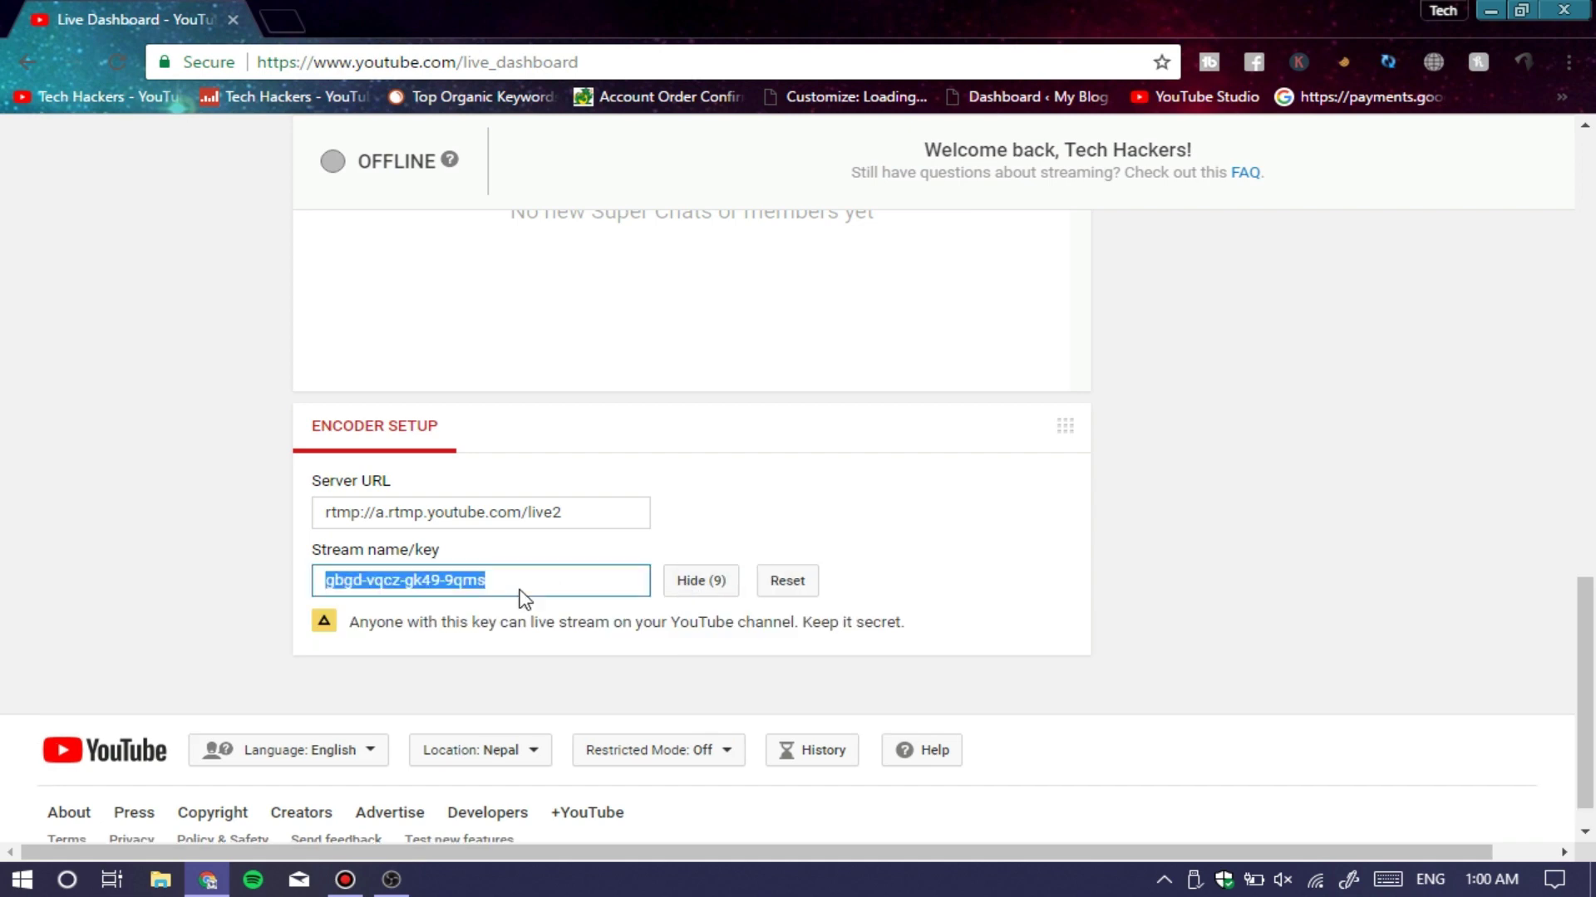
{"action": "right_click", "coordinate": [523, 598]}
{"action": "left_click", "coordinate": [573, 611]}
{"action": "left_click", "coordinate": [690, 581]}
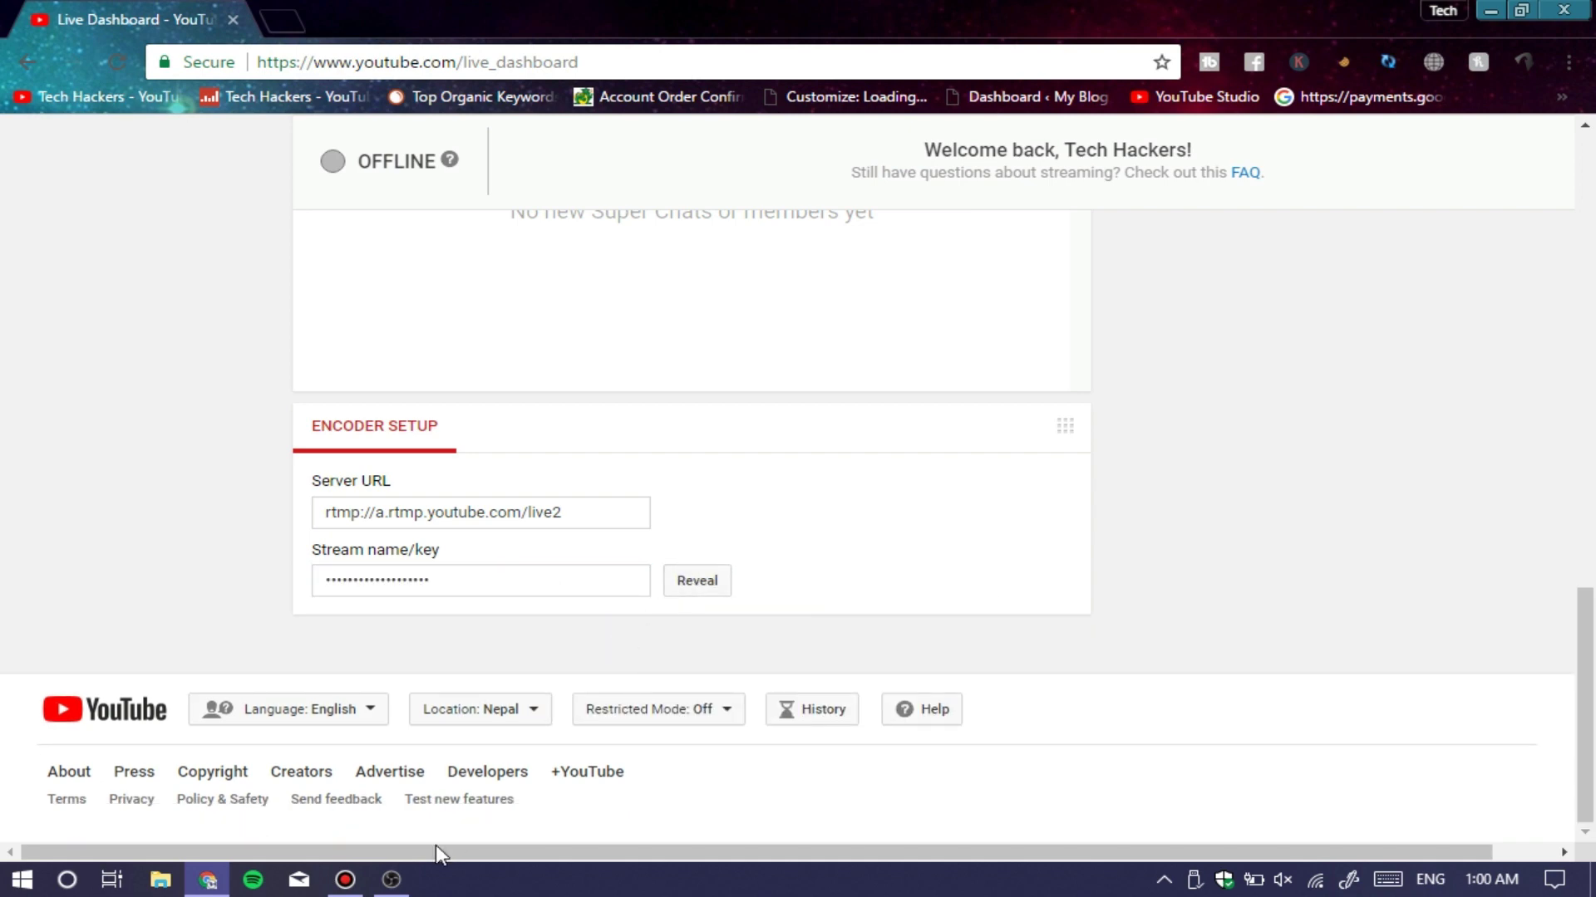
Step: Return to OBS and paste the copied stream key into the Stream key field of the stream settings
{"action": "left_click", "coordinate": [391, 879]}
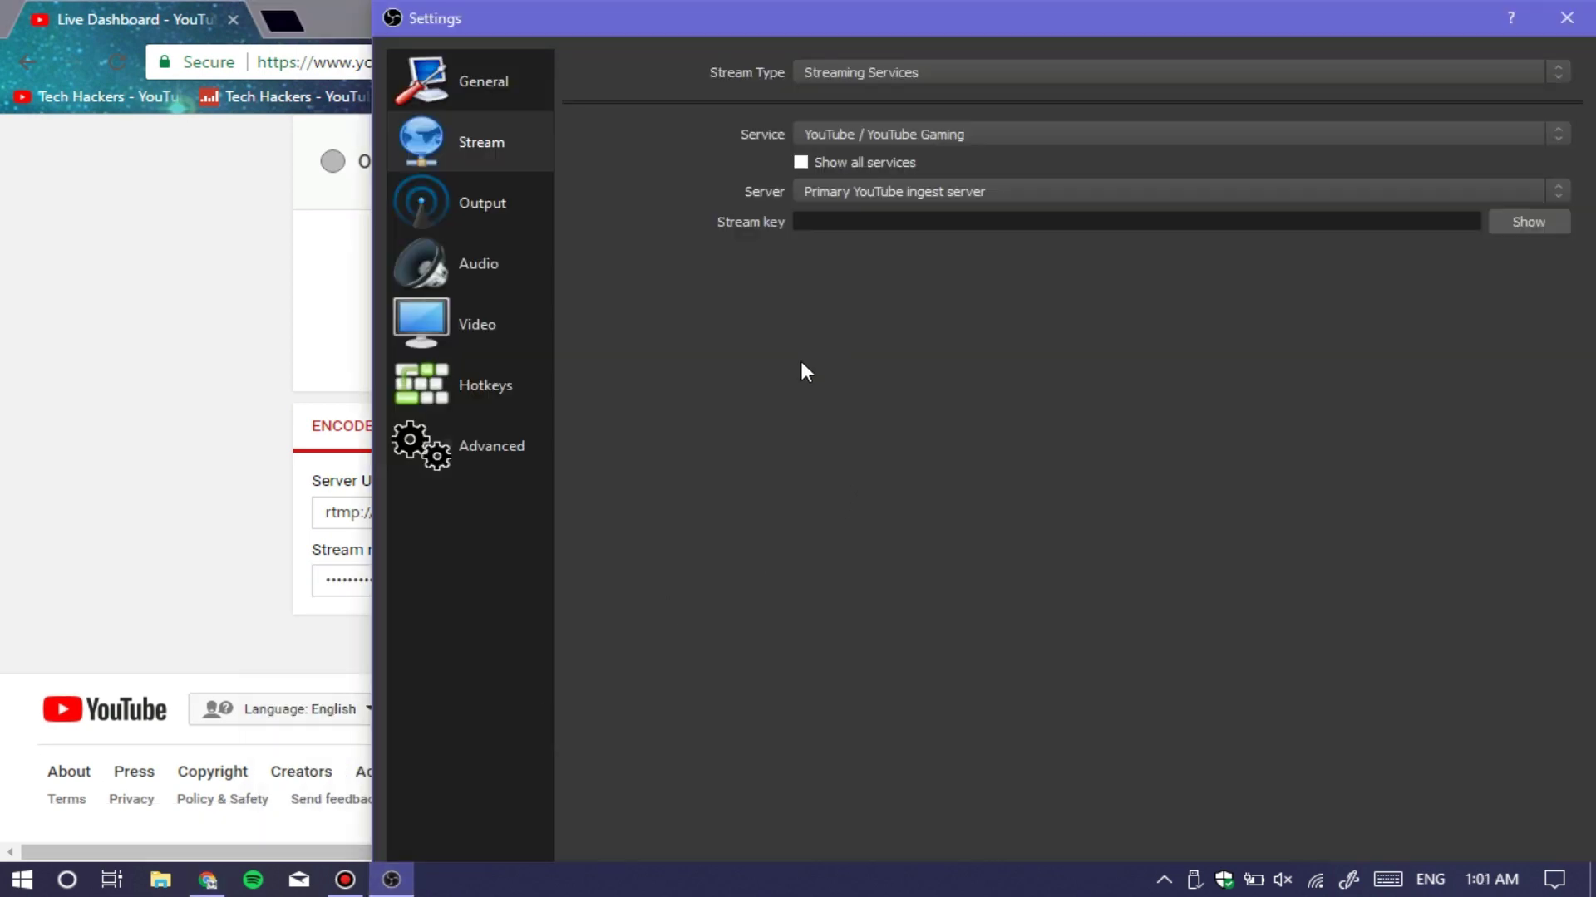
{"action": "key", "text": "ctrl+v"}
{"action": "left_click", "coordinate": [1549, 223]}
{"action": "left_click", "coordinate": [1550, 225]}
Step: Save the stream settings and close the Settings window
{"action": "right_click", "coordinate": [893, 879]}
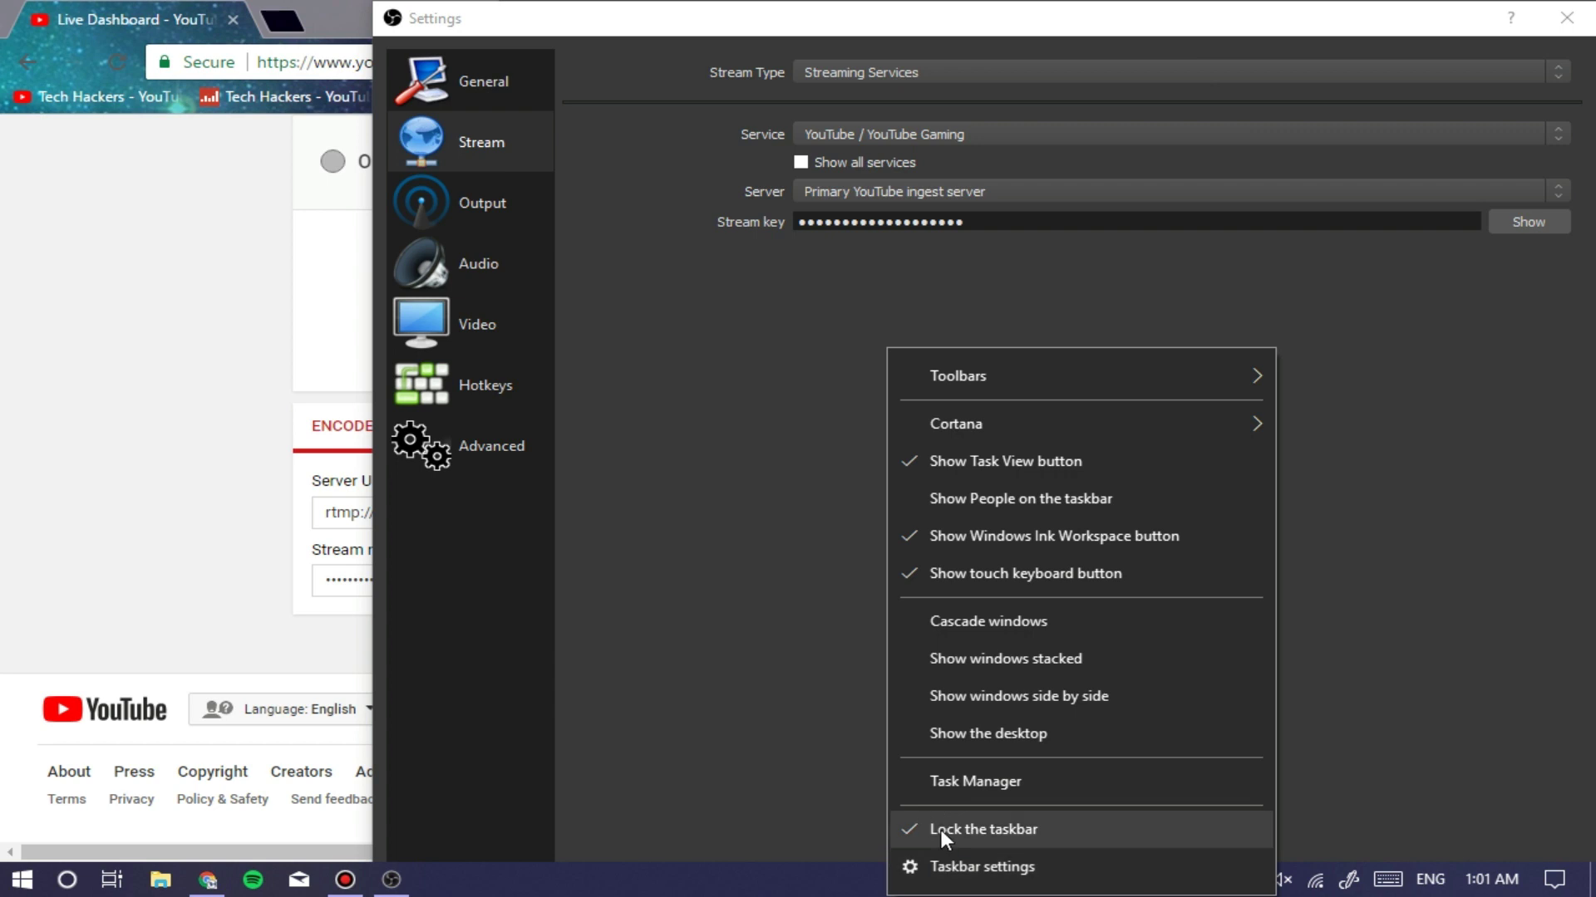
{"action": "left_click", "coordinate": [755, 766]}
{"action": "left_click_drag", "start_coordinate": [805, 33], "coordinate": [513, 35]}
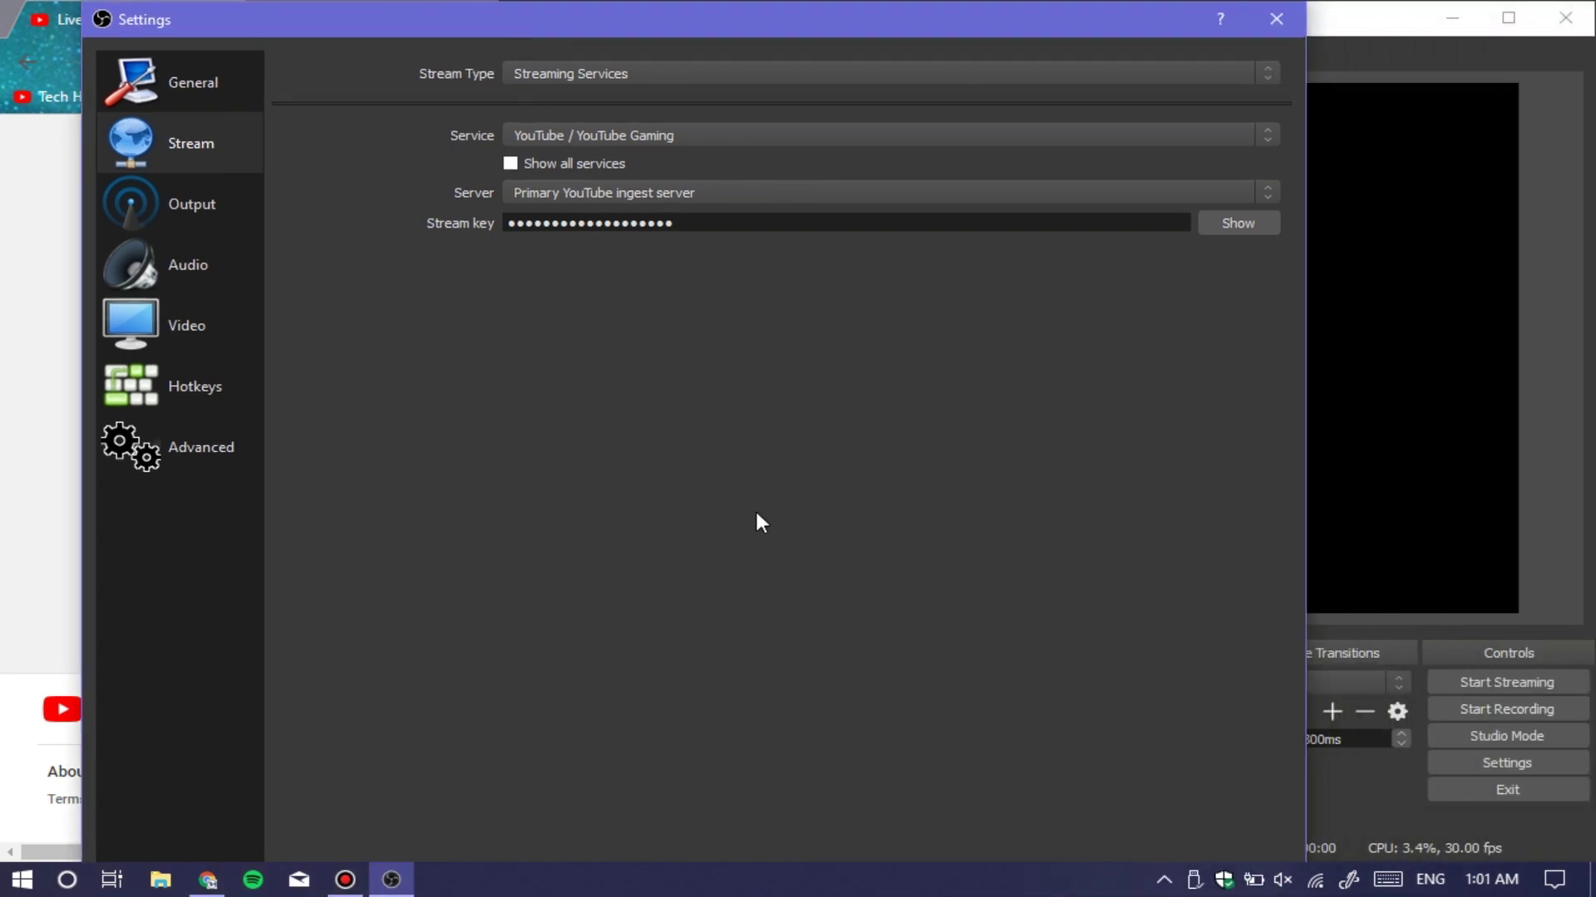
{"action": "key", "text": "Tab"}
{"action": "key", "text": "Tab"}
{"action": "key", "text": "Tab"}
{"action": "key", "text": "Tab"}
{"action": "key", "text": "Tab"}
{"action": "key", "text": "Escape"}
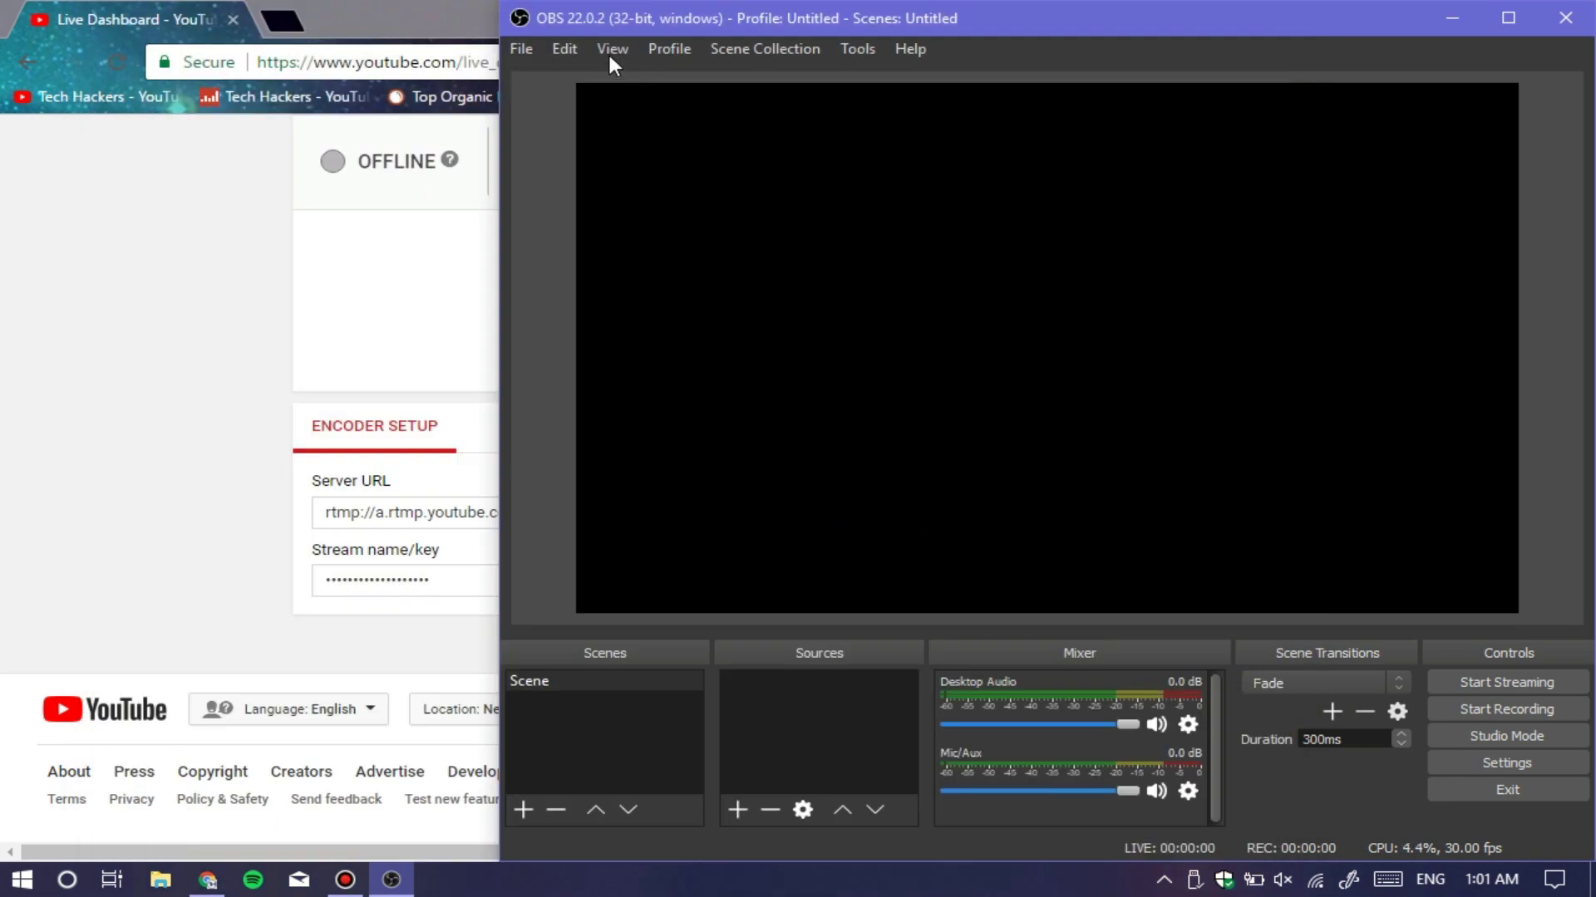
Step: Reopen the settings to check the saved streaming service, server and stream key, and close them again
{"action": "left_click", "coordinate": [531, 52]}
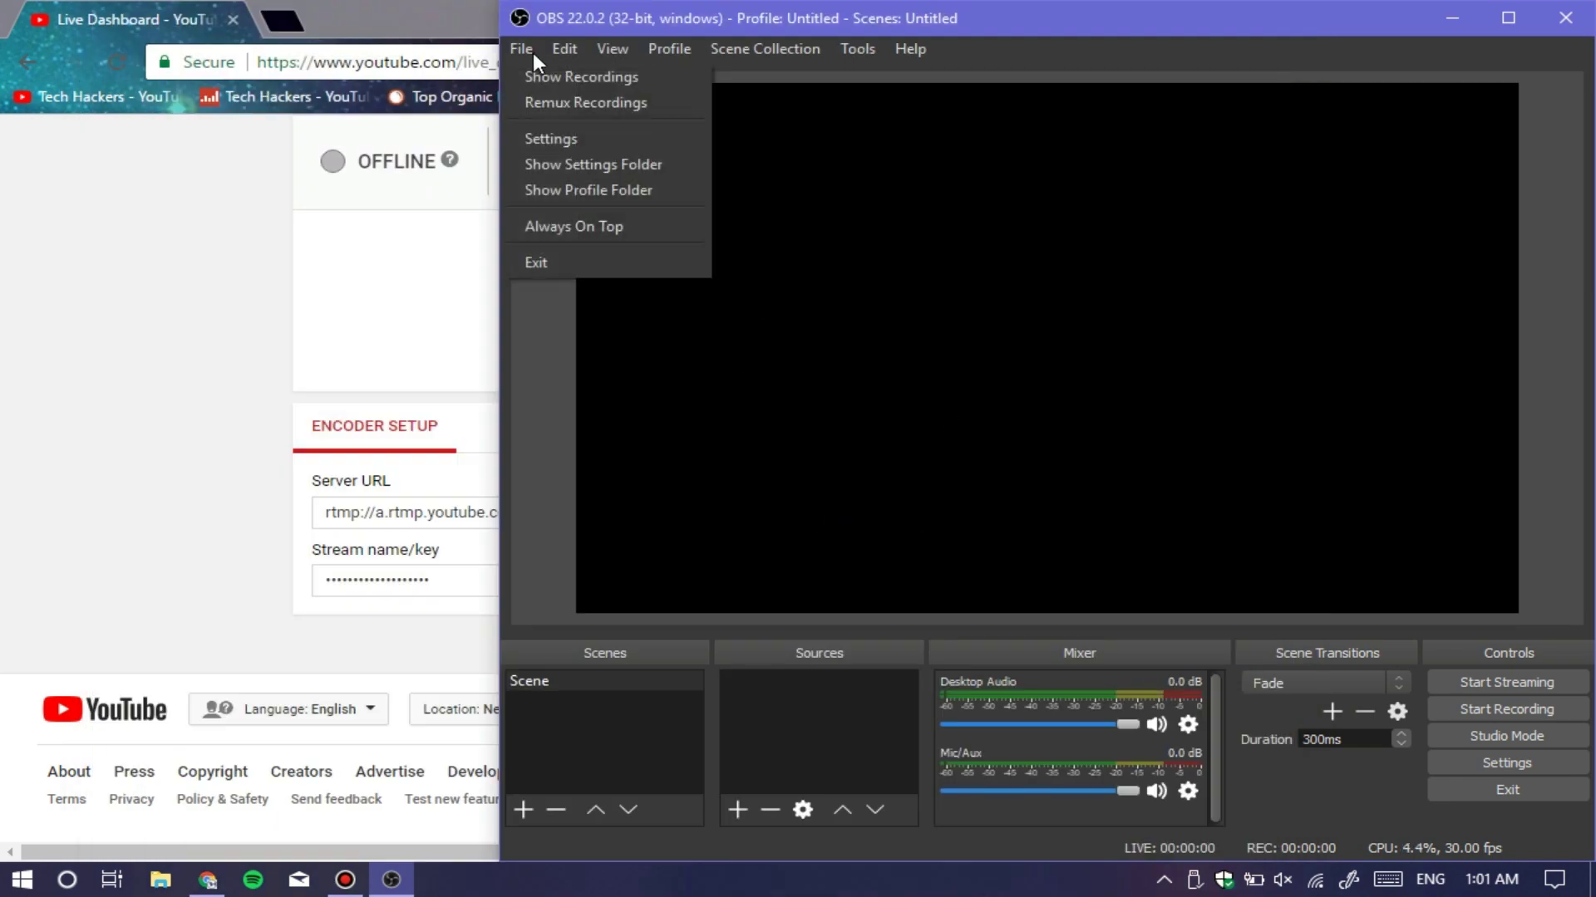
{"action": "left_click", "coordinate": [585, 138]}
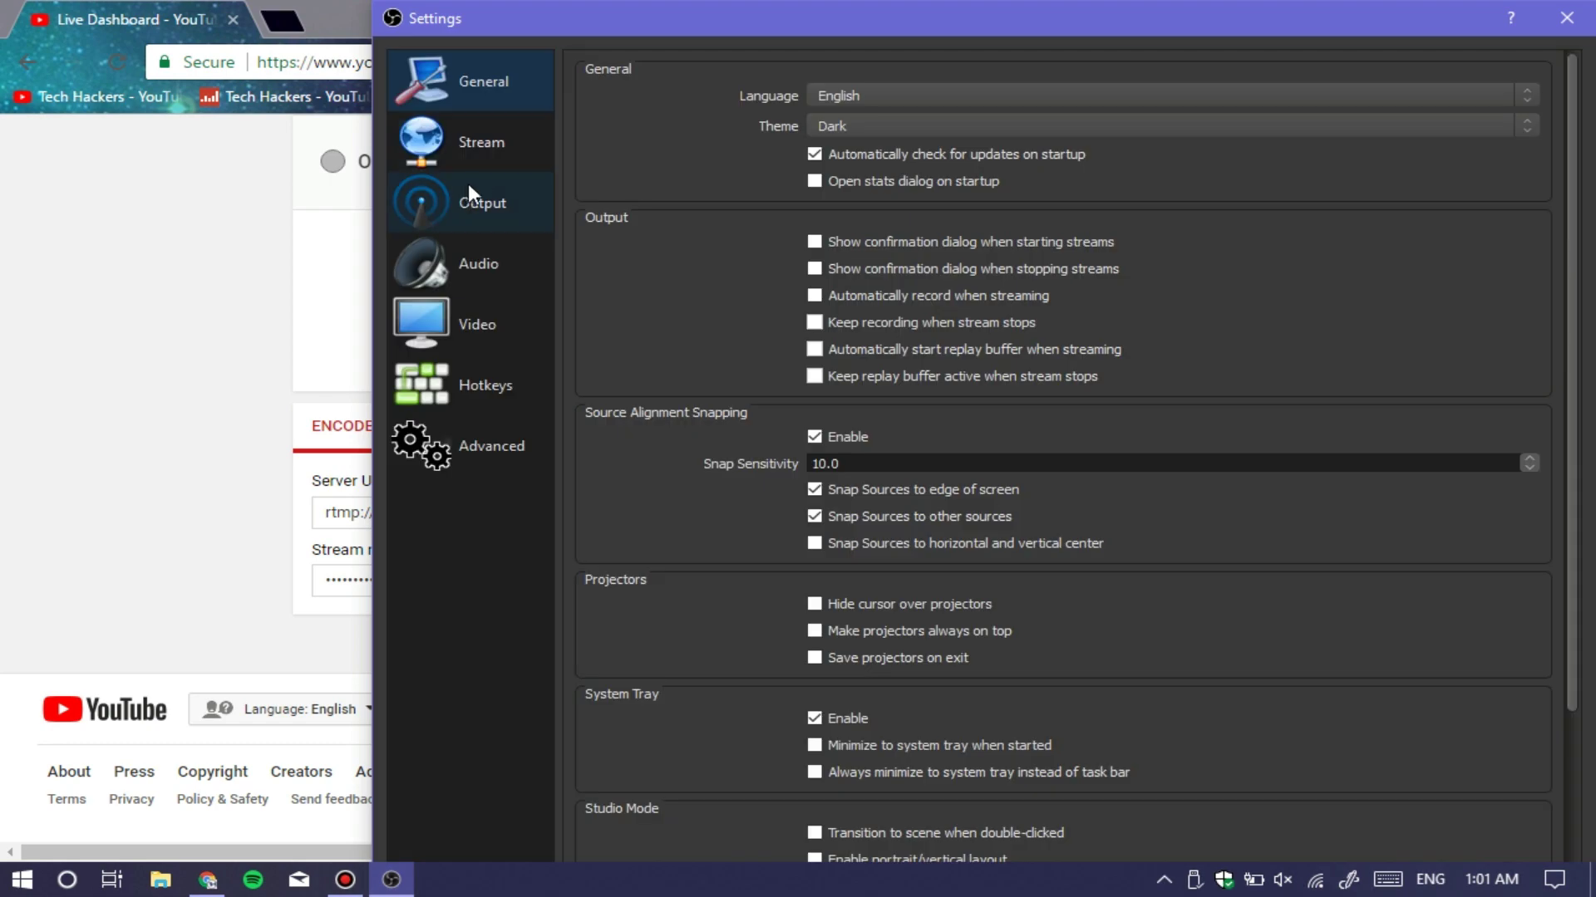
{"action": "left_click", "coordinate": [466, 193]}
{"action": "left_click", "coordinate": [488, 151]}
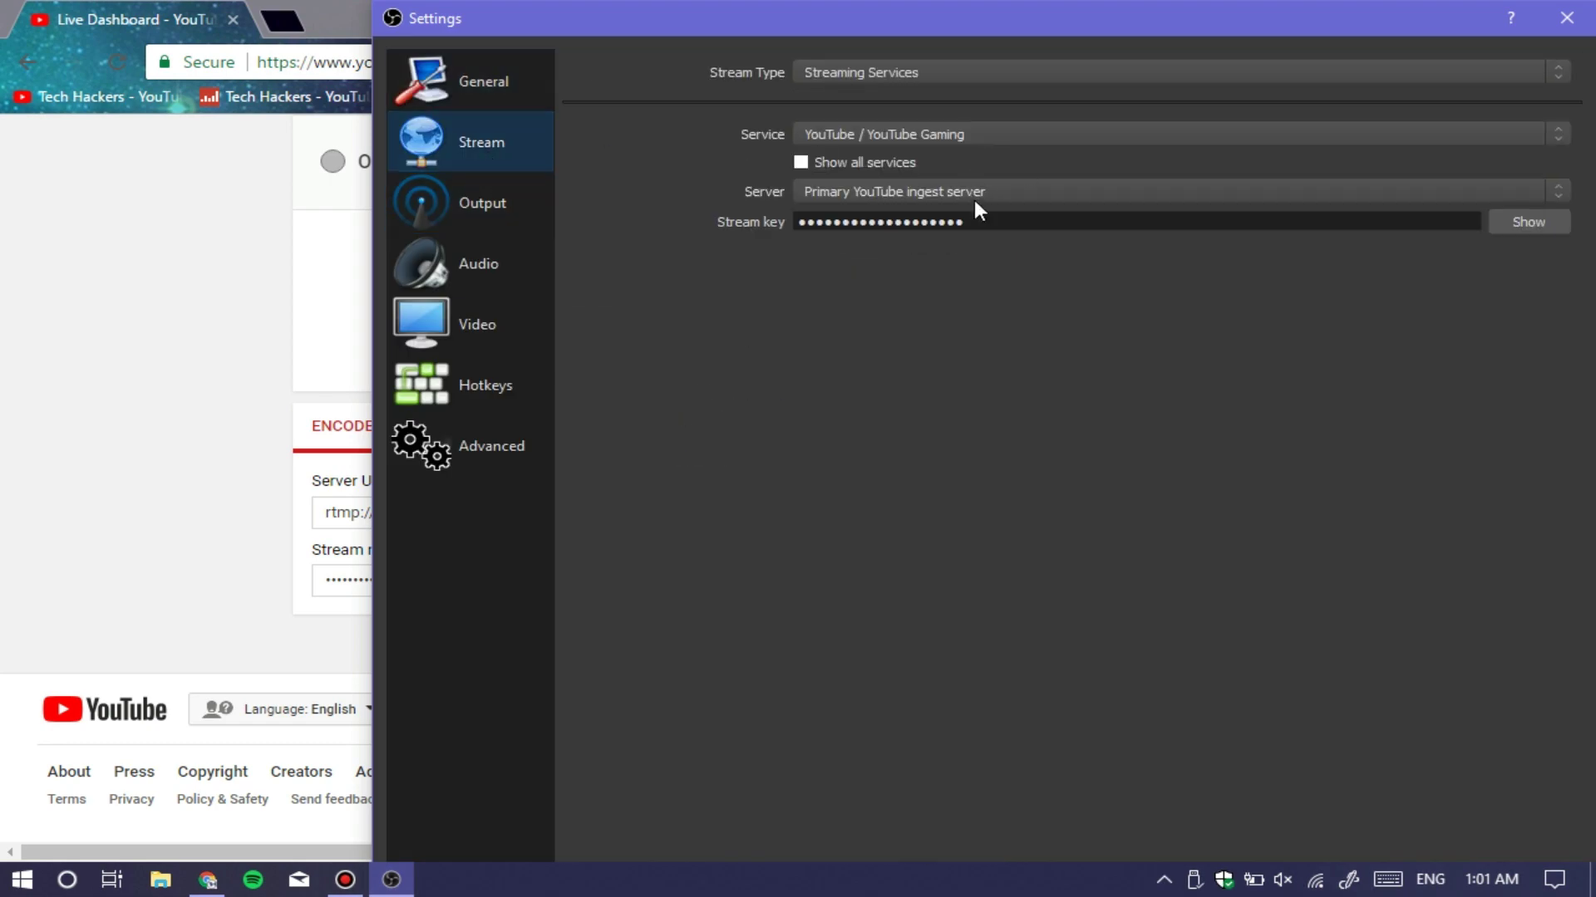
{"action": "left_click", "coordinate": [1554, 29]}
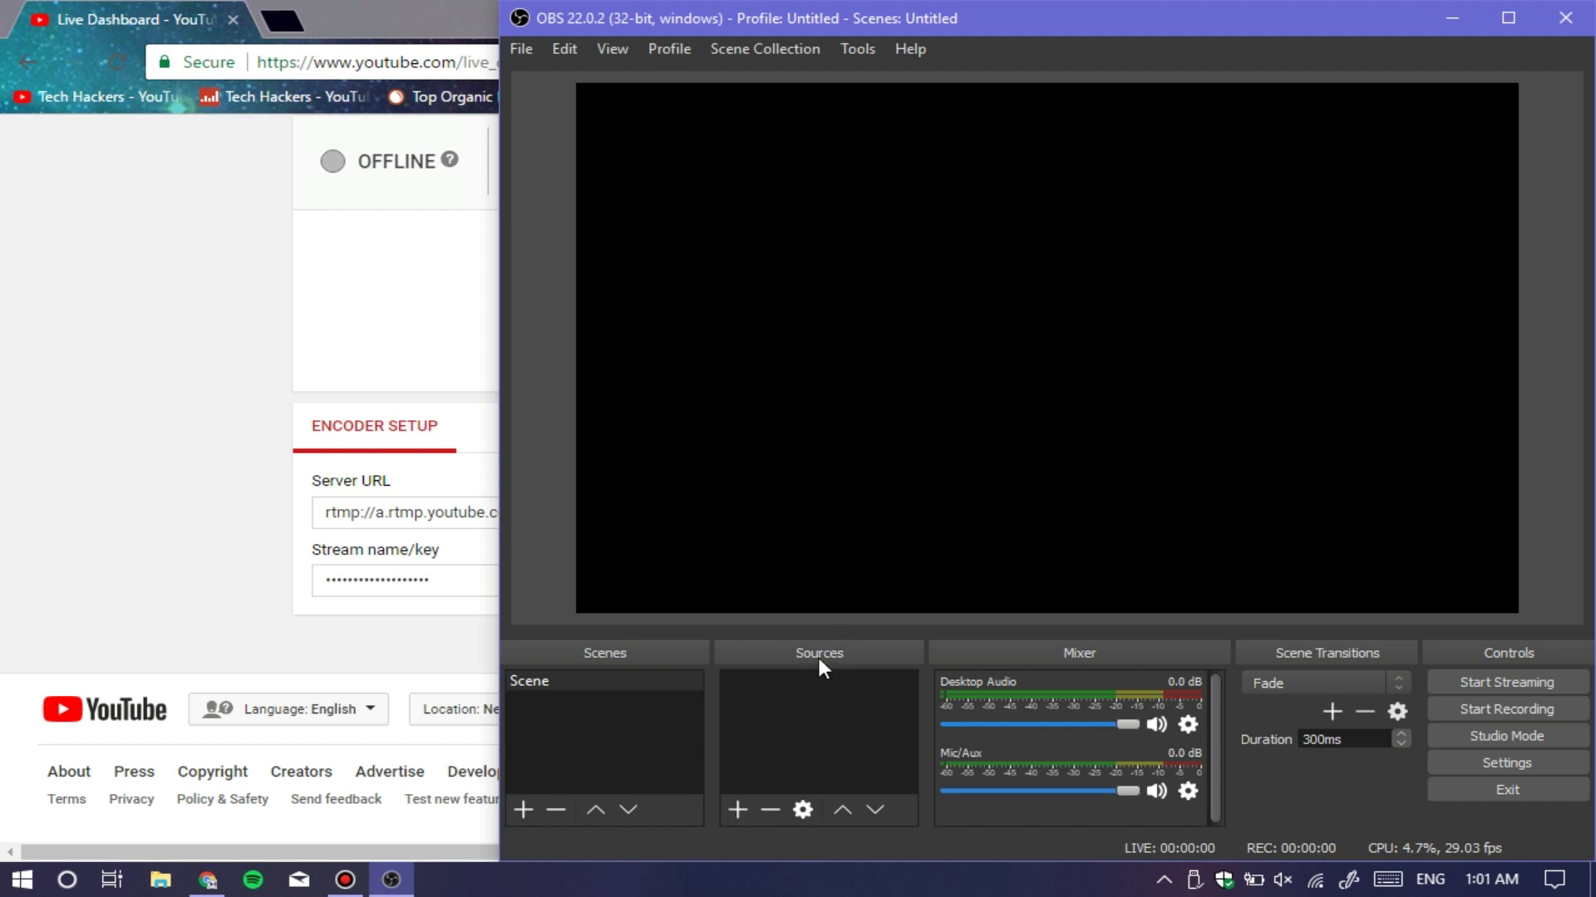
Step: Add a Text (GDI+) source reading "BOda" to the scene and enlarge it to span most of the canvas width
{"action": "left_click", "coordinate": [738, 817]}
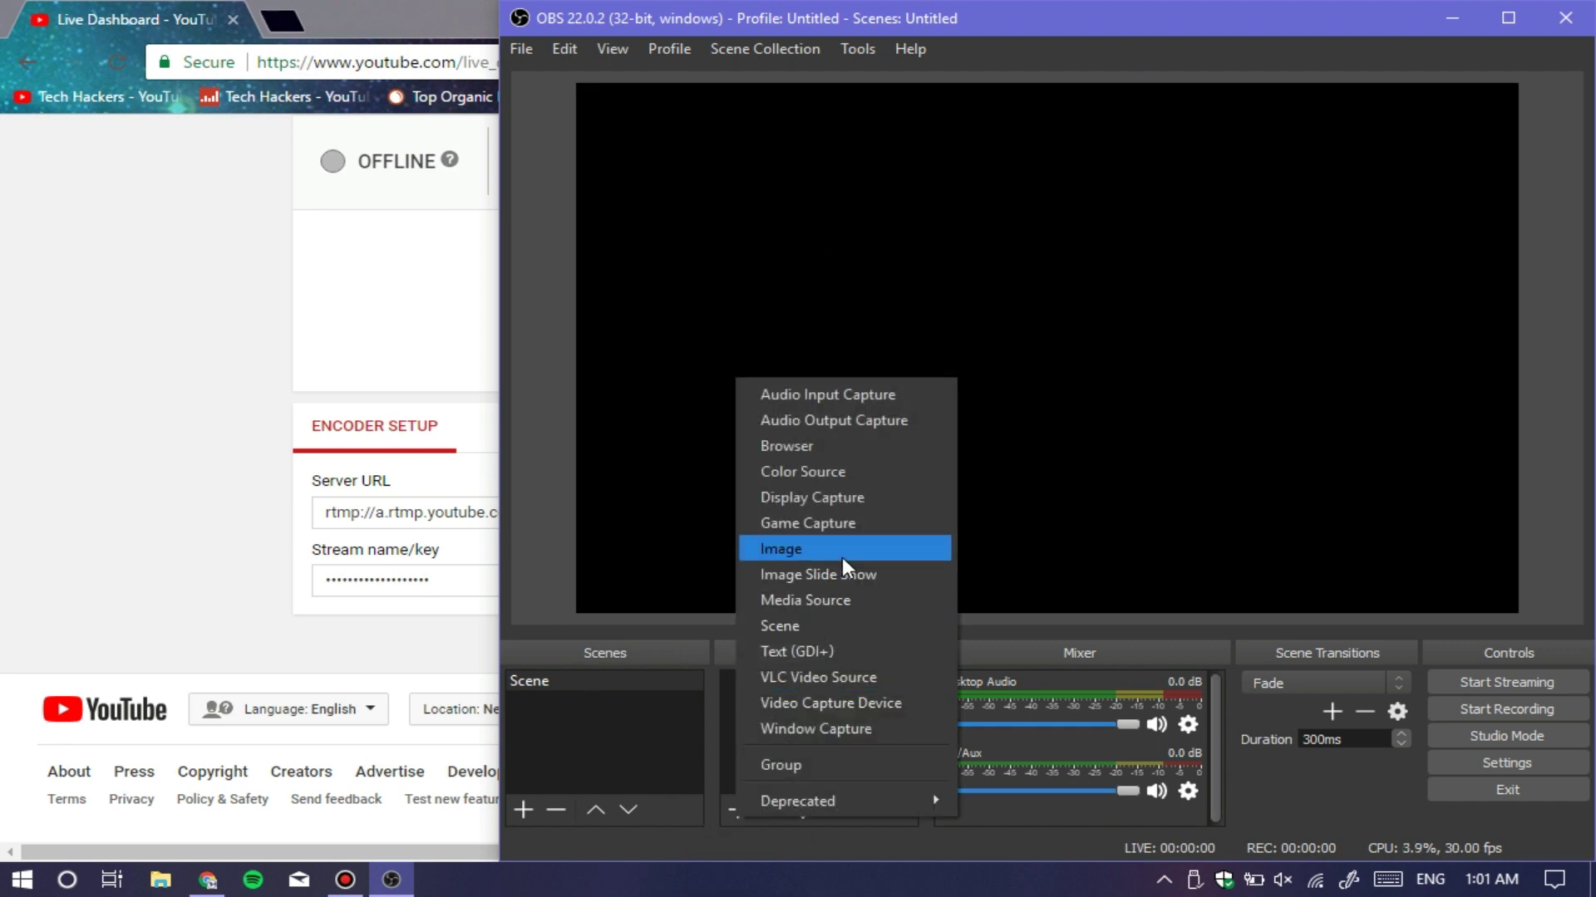
{"action": "left_click", "coordinate": [841, 651]}
{"action": "key", "text": "Return"}
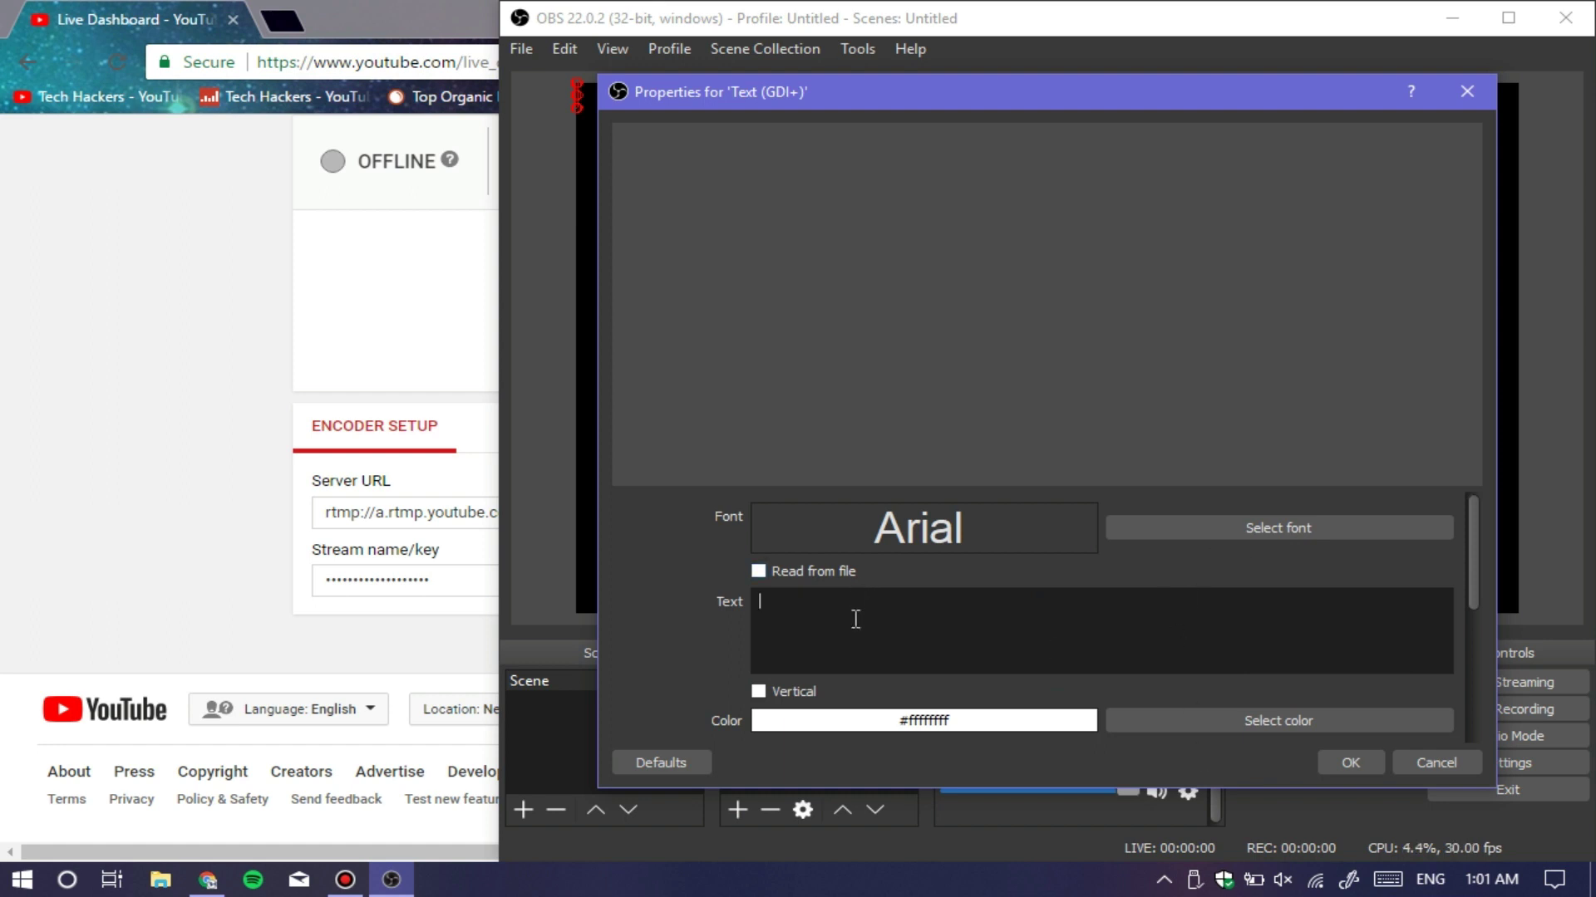
{"action": "type", "text": "B"}
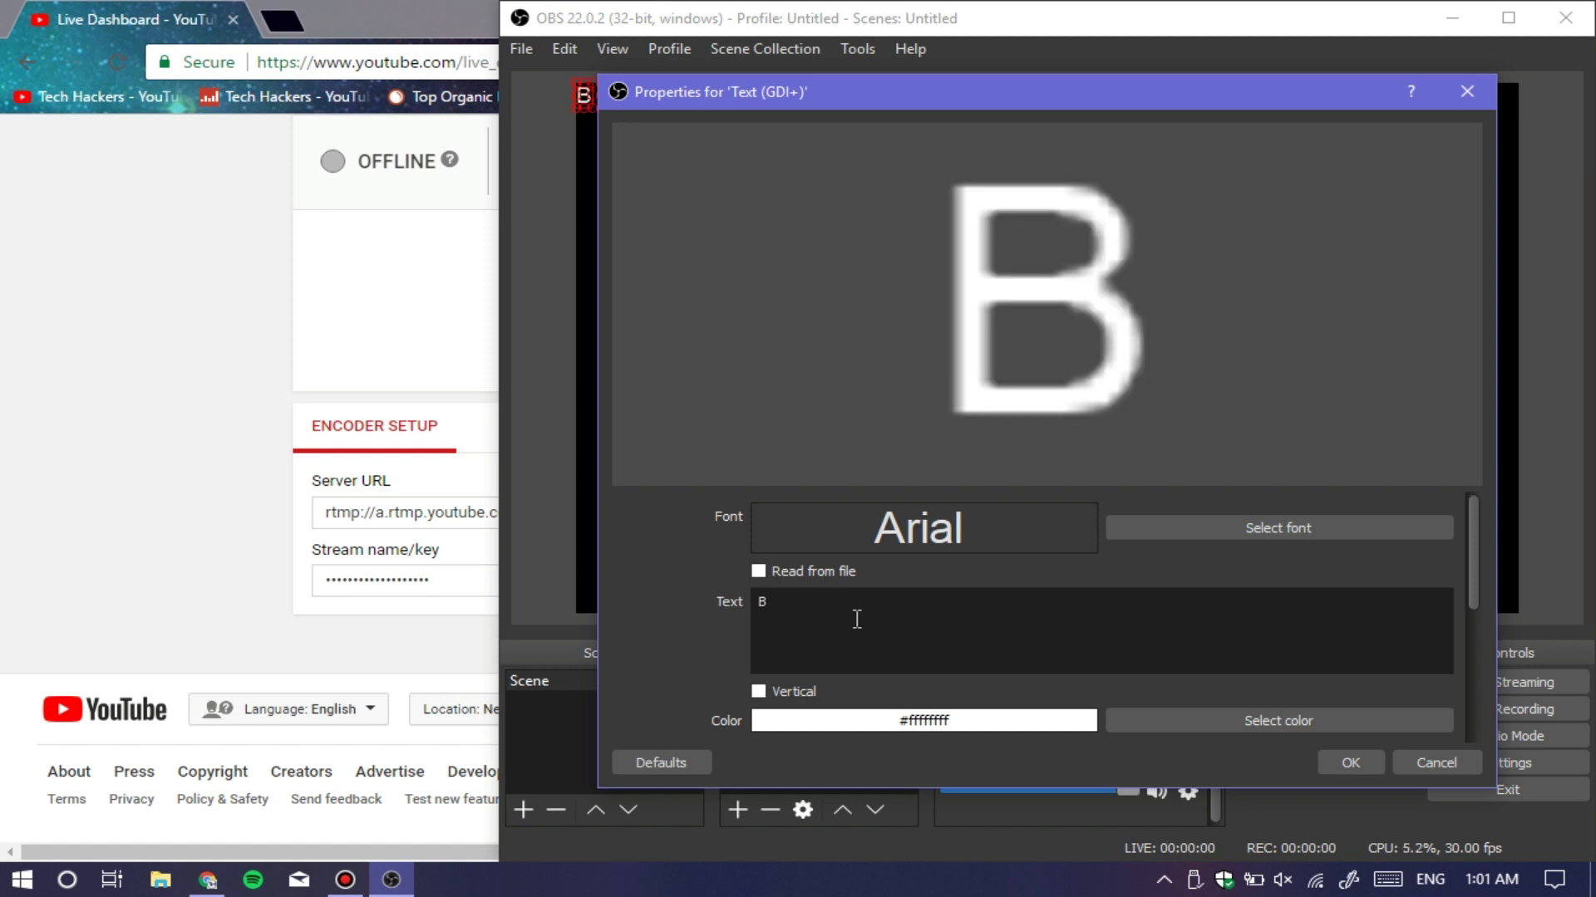
{"action": "type", "text": "Oda"}
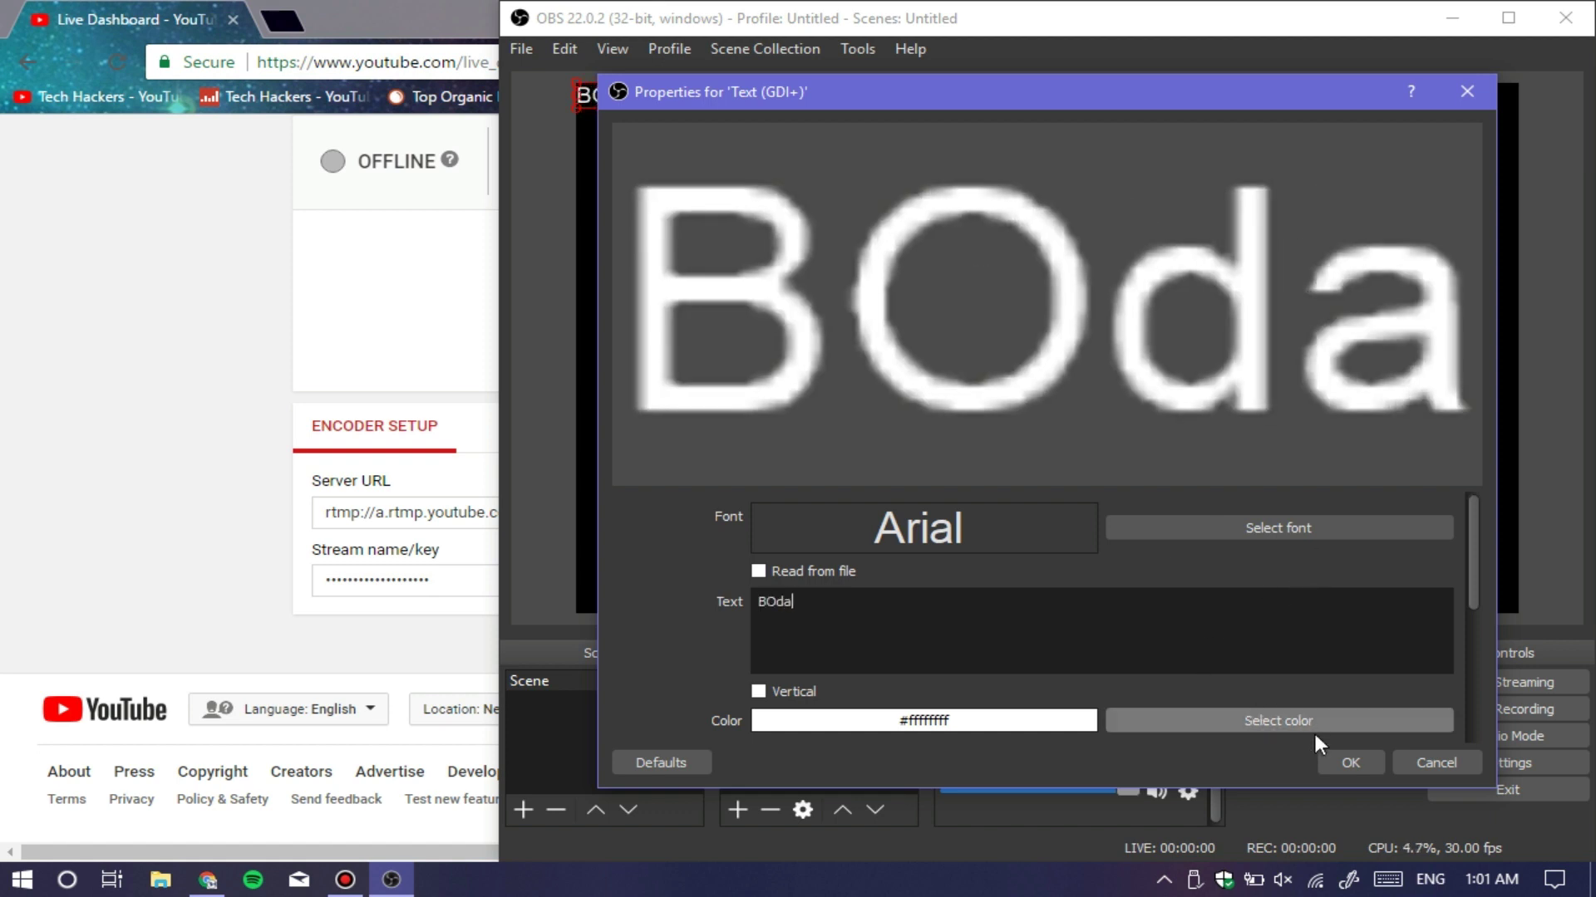
{"action": "left_click", "coordinate": [1350, 760]}
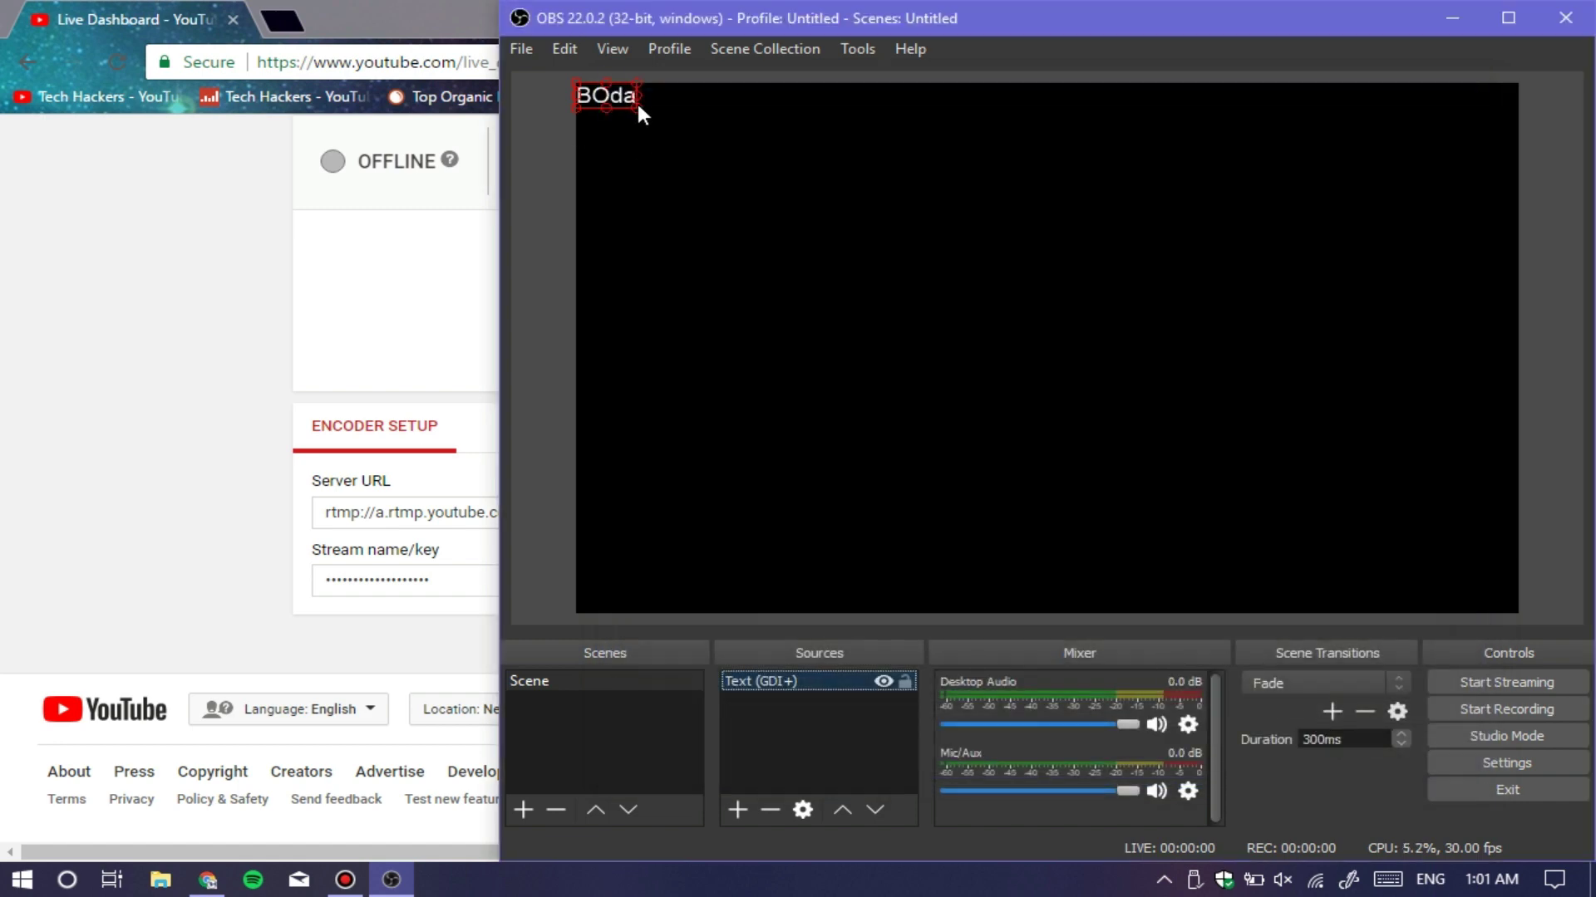
{"action": "left_click_drag", "start_coordinate": [637, 105], "coordinate": [1003, 277]}
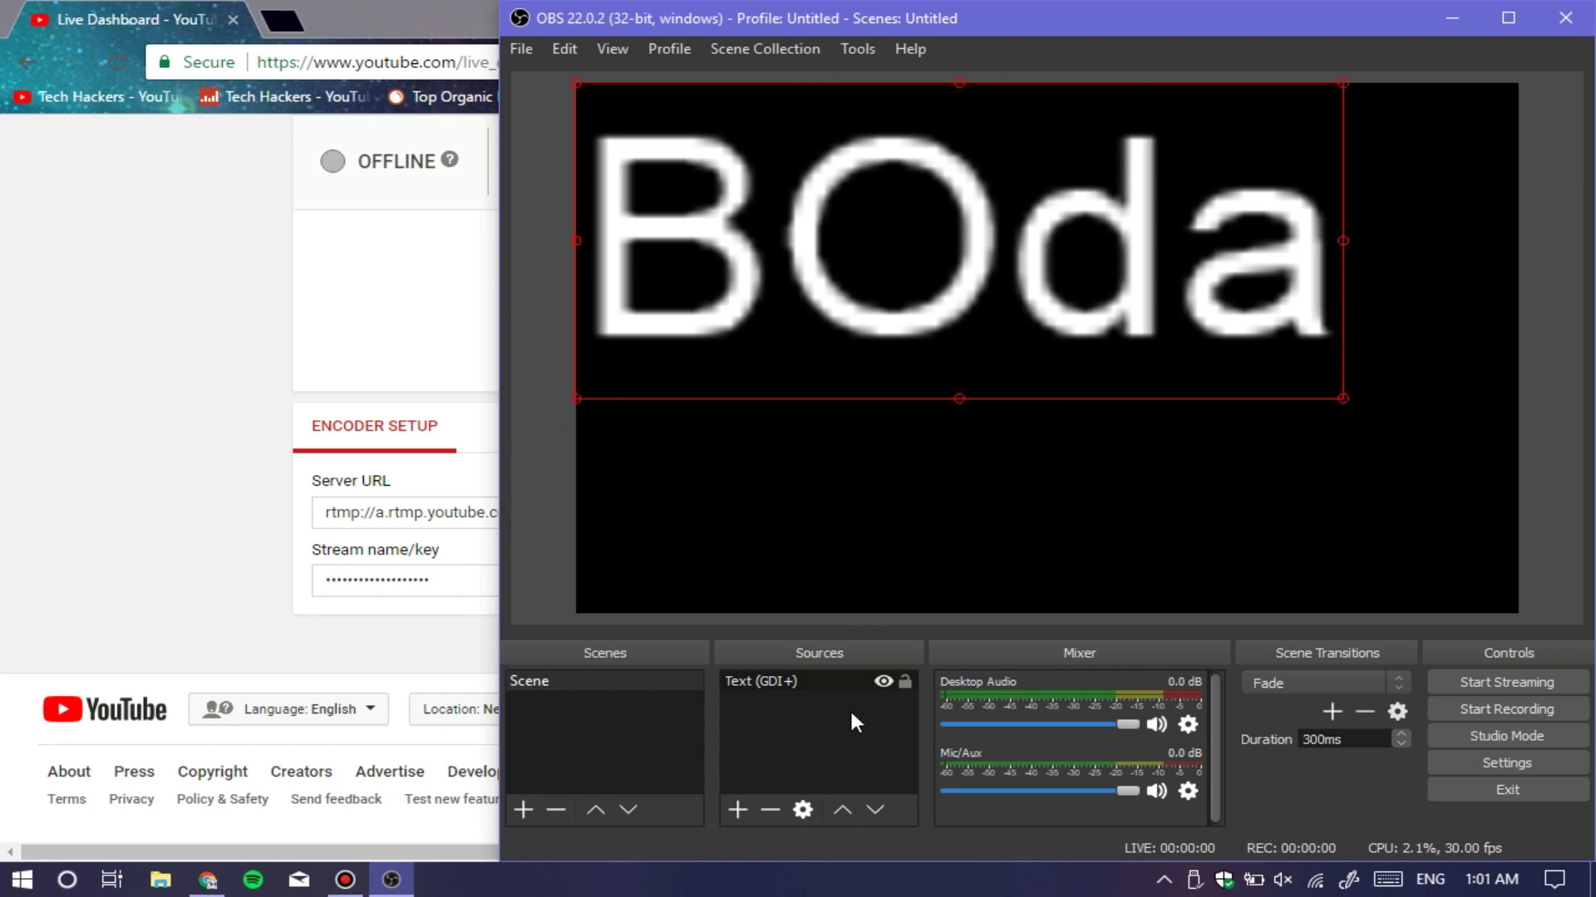
Step: Change the BOda text source's font to AmazObitaemOstrovFine, Regular style, at size 72
{"action": "double_click", "coordinate": [834, 681]}
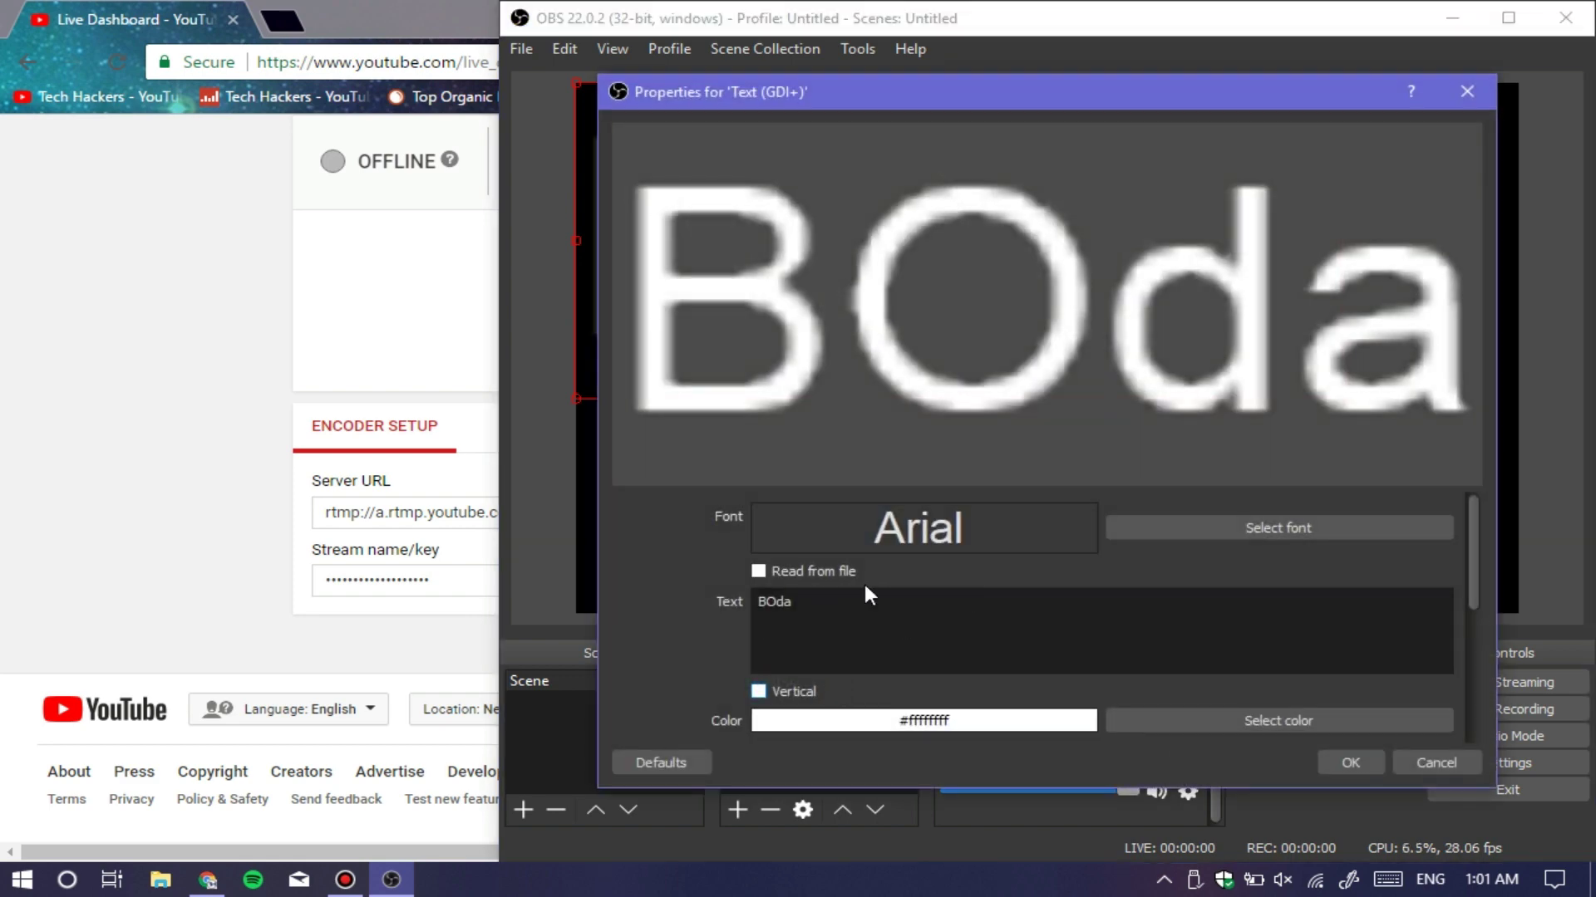
{"action": "left_click", "coordinate": [1285, 524]}
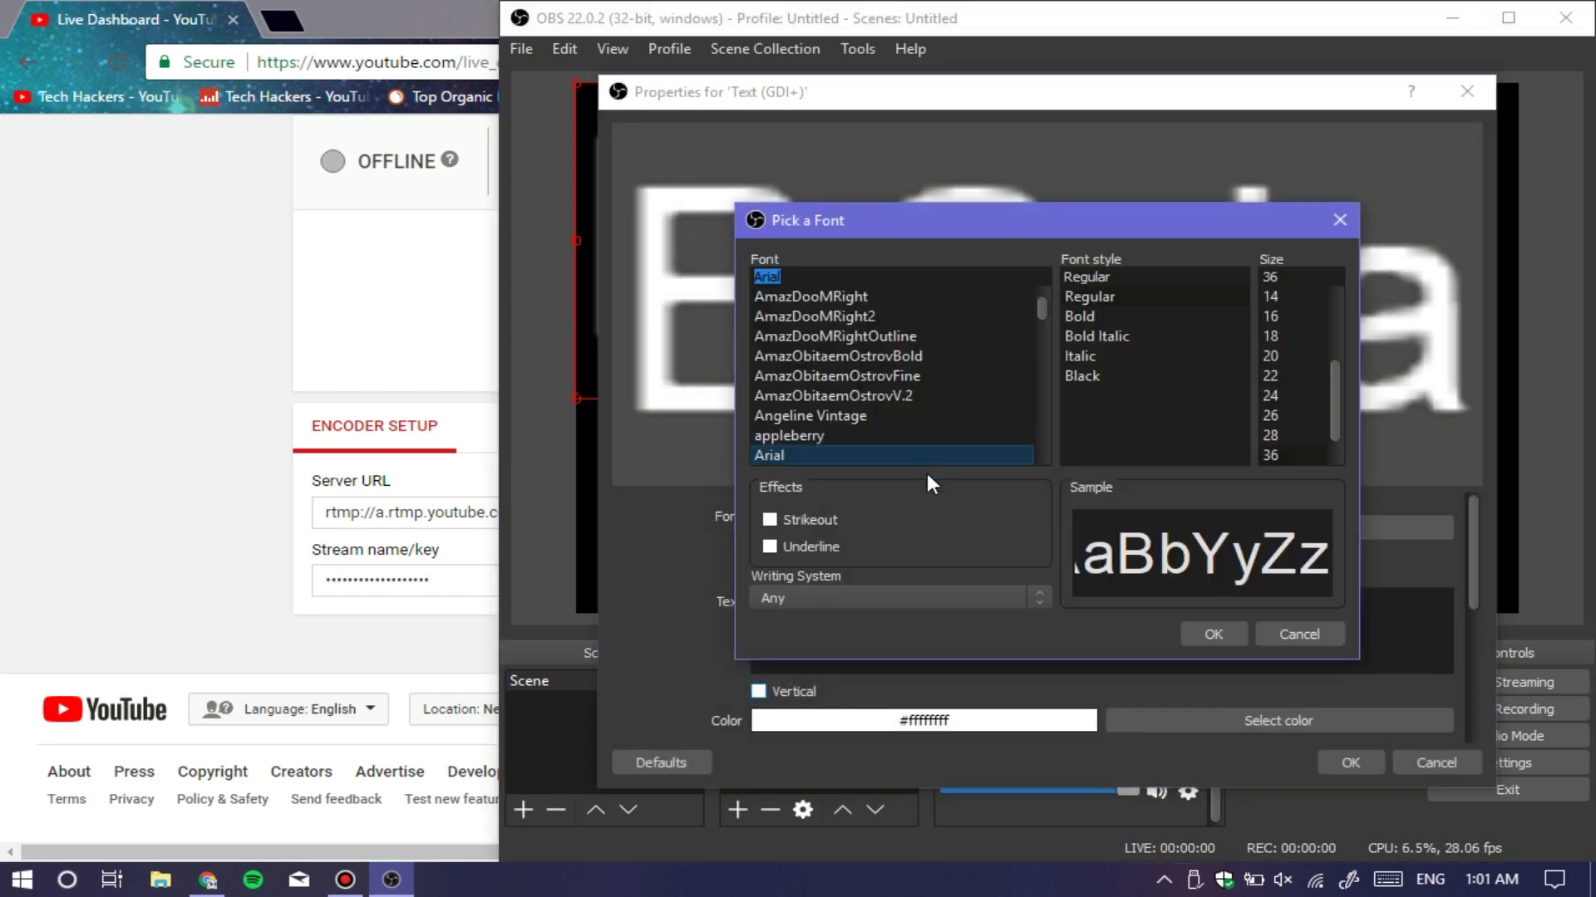
{"action": "left_click", "coordinate": [1284, 396]}
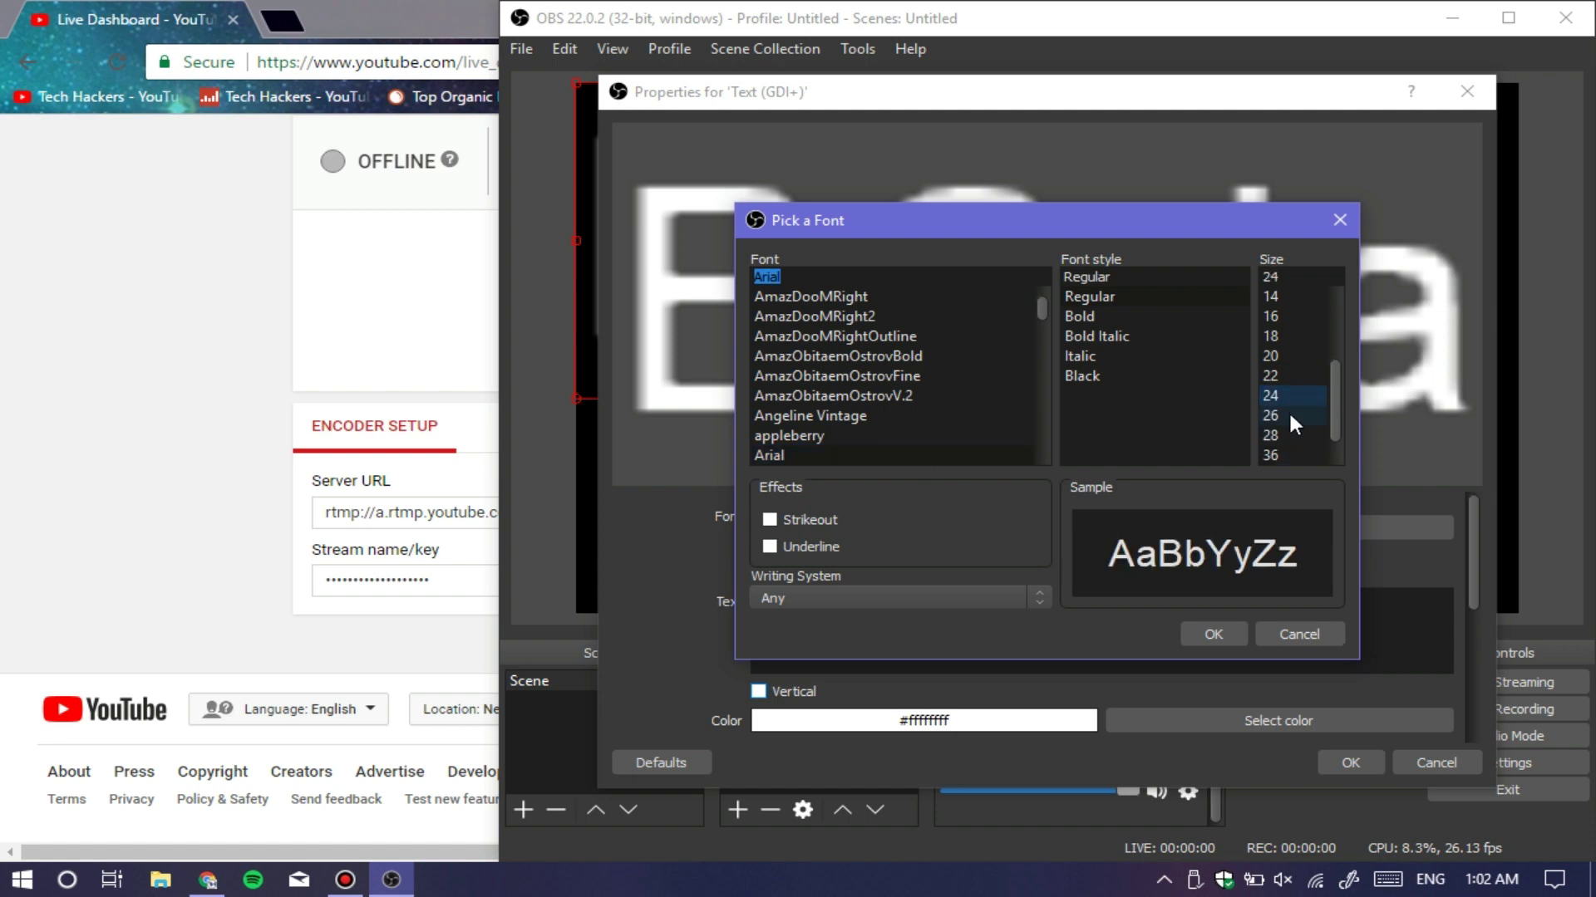
{"action": "scroll", "coordinate": [1290, 416], "scroll_direction": "down", "scroll_amount": 1}
{"action": "left_click", "coordinate": [1280, 453]}
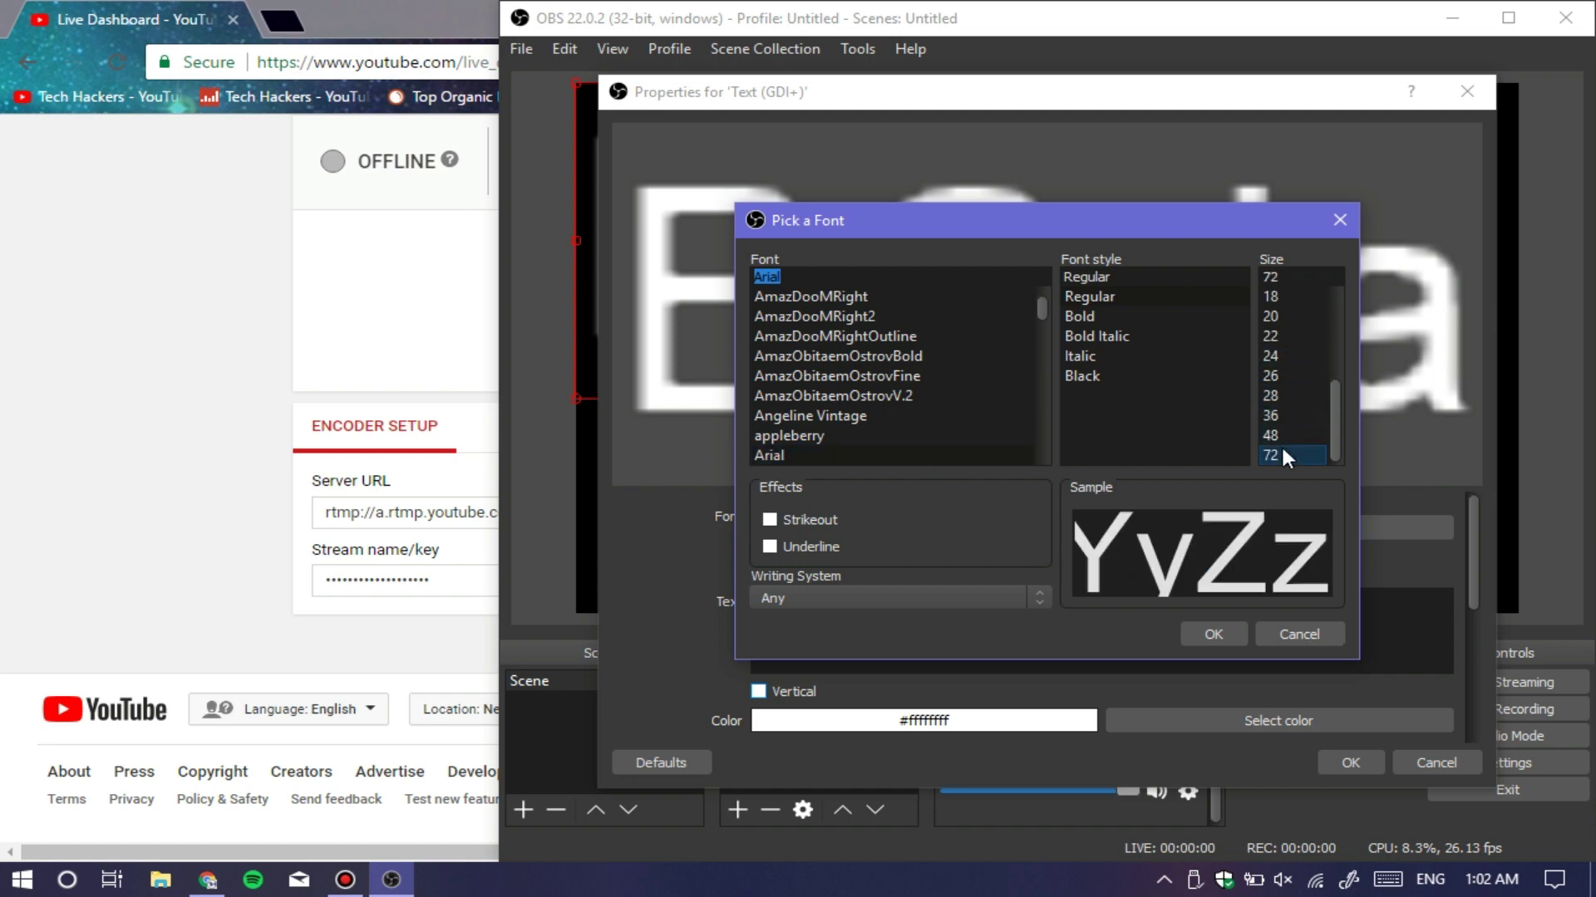
{"action": "left_click", "coordinate": [866, 374]}
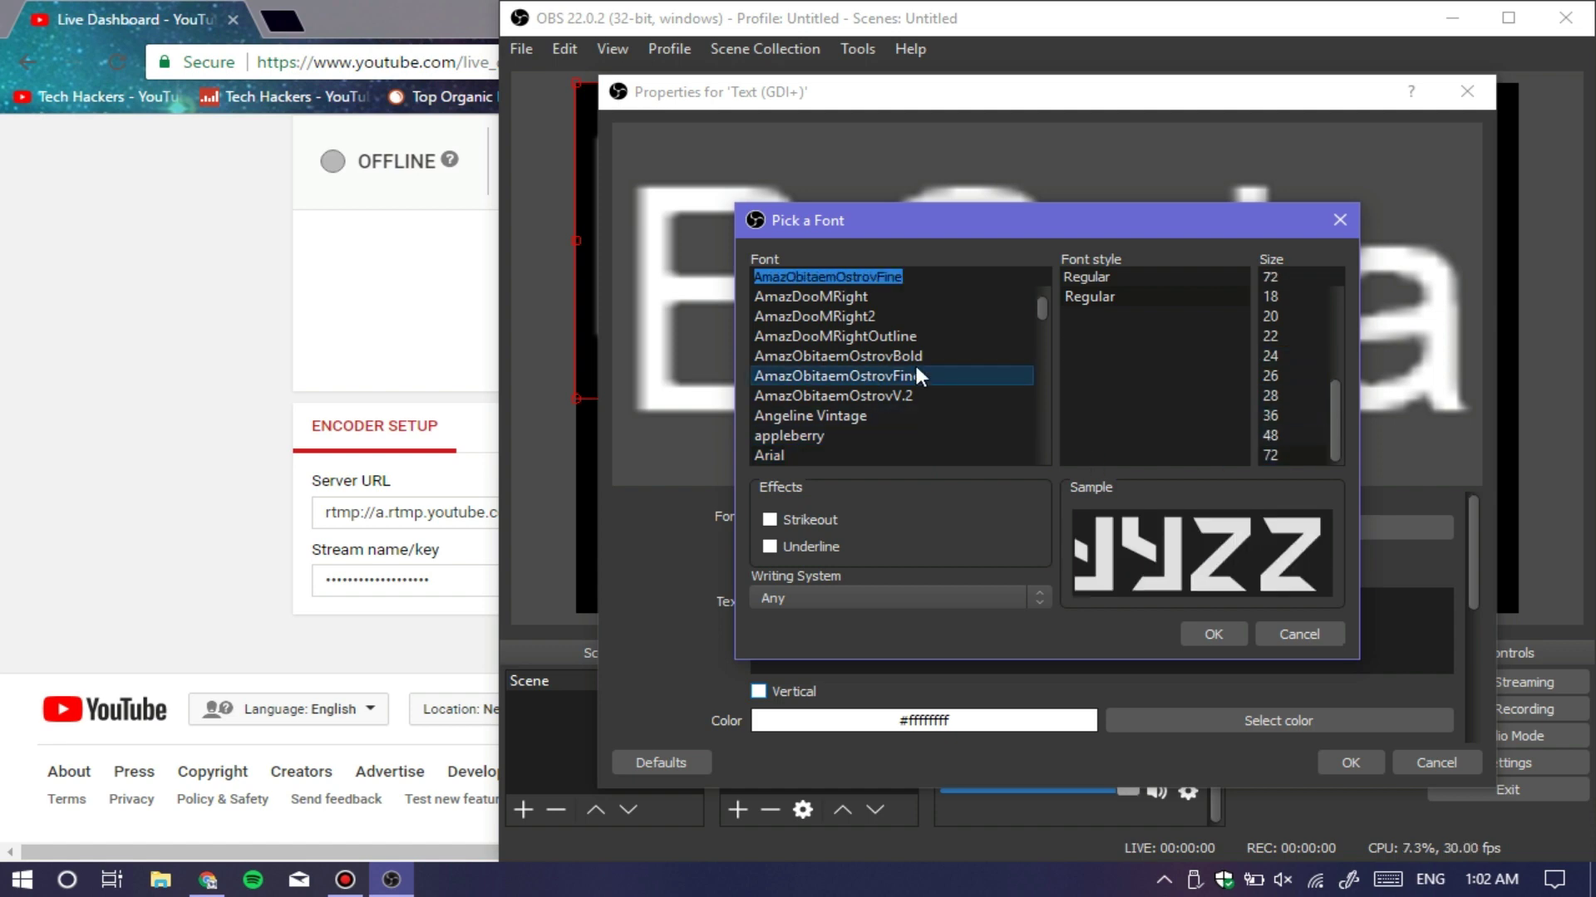
{"action": "left_click", "coordinate": [1229, 636]}
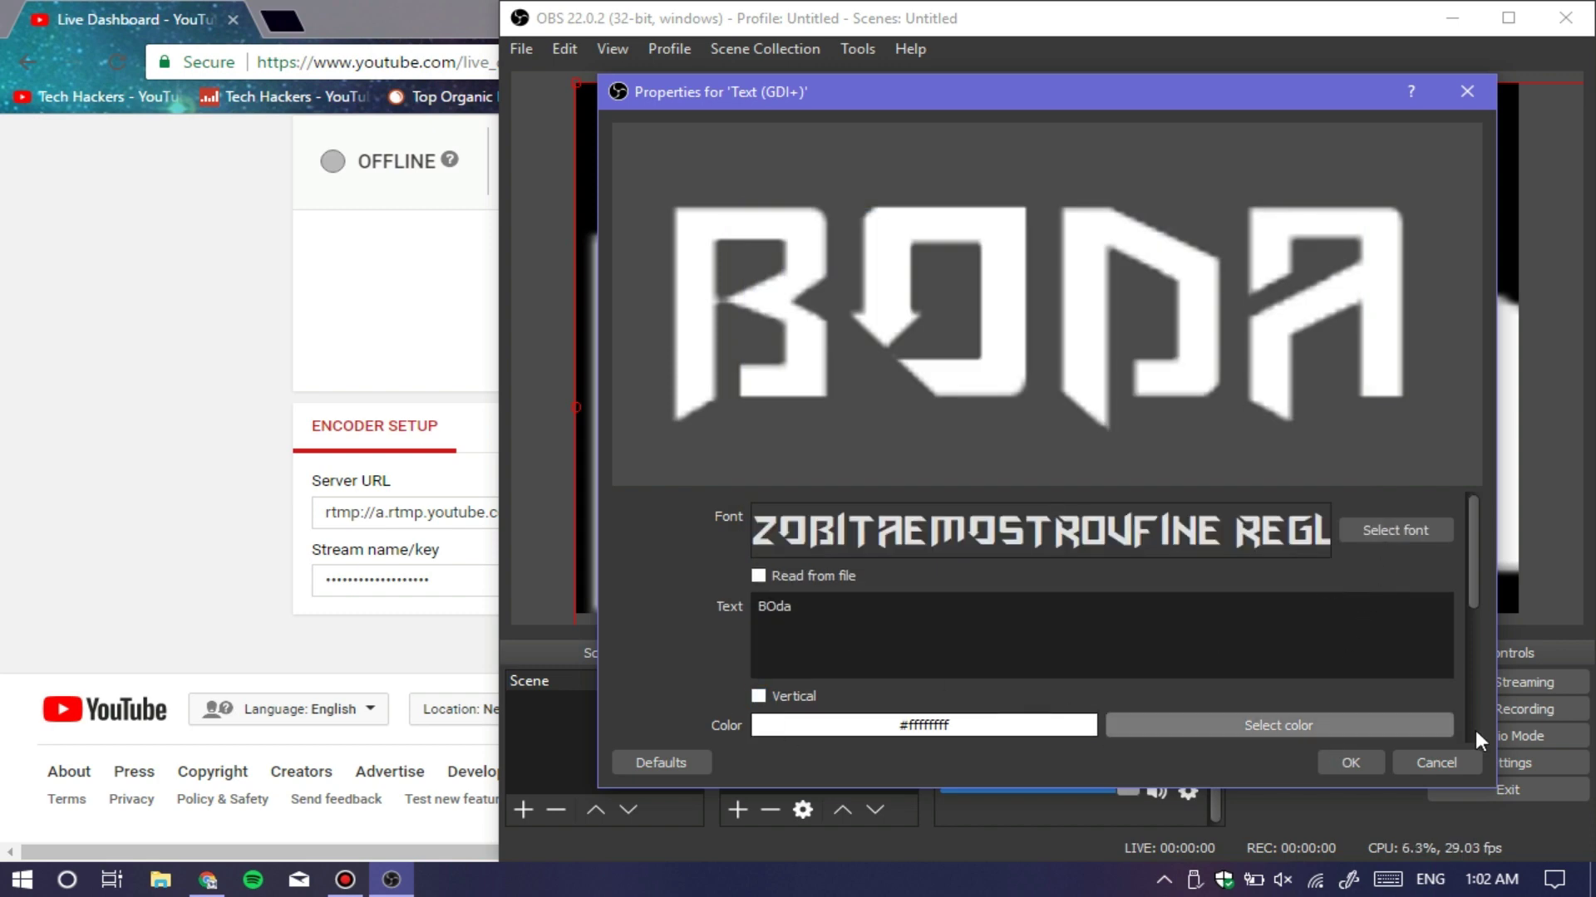
Step: Set the text source's color to light cyan #aaffff and accept its properties
{"action": "left_click", "coordinate": [1368, 723]}
{"action": "left_click", "coordinate": [984, 322]}
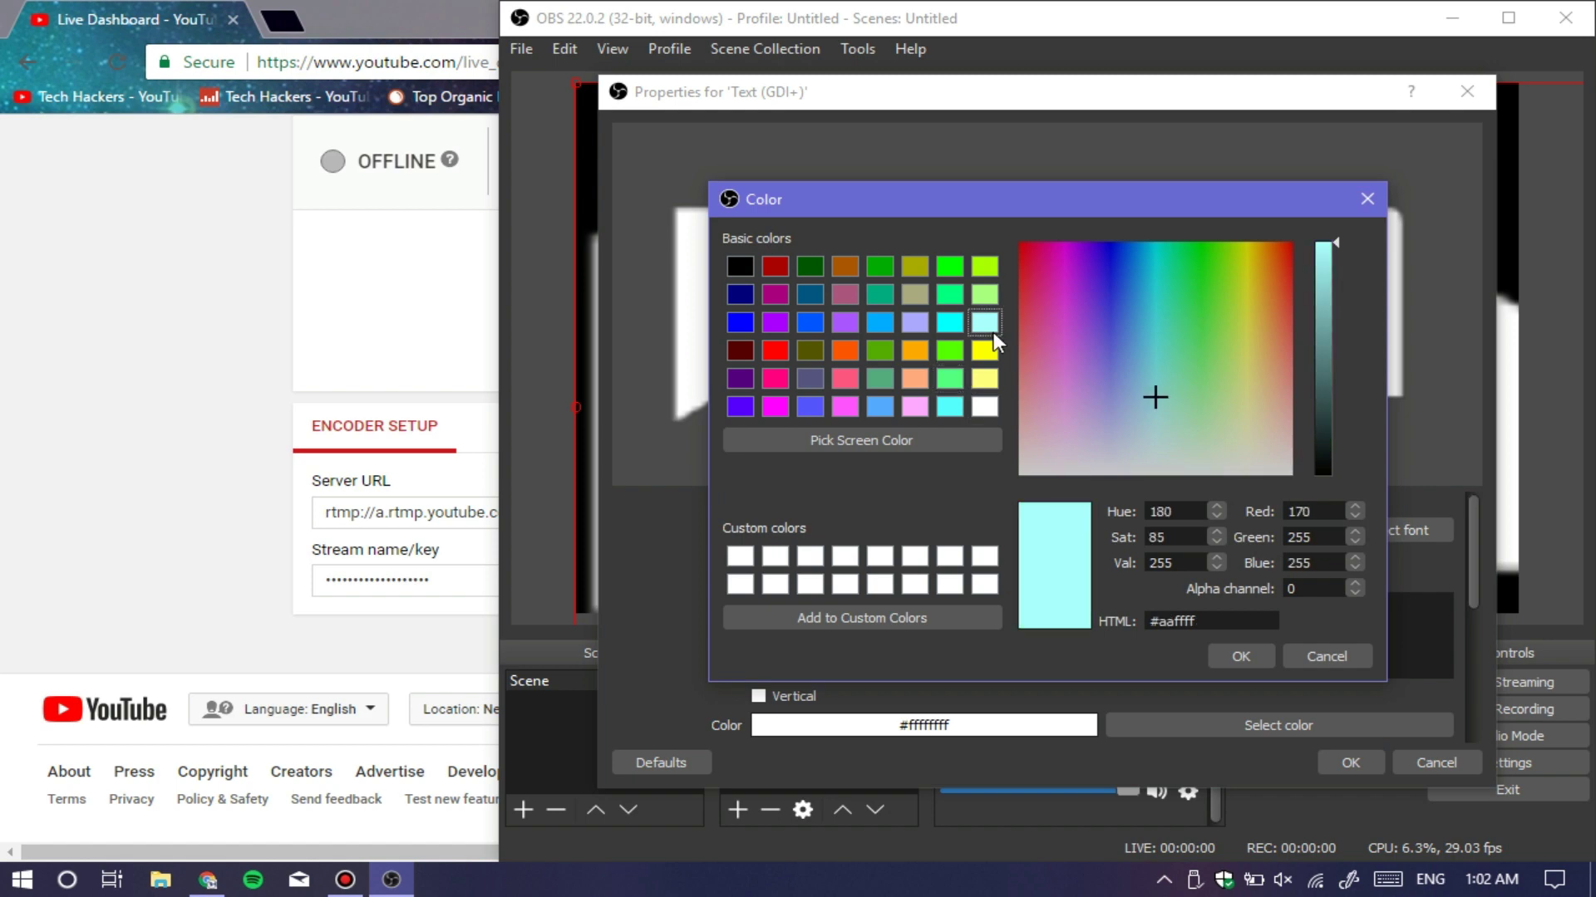
{"action": "left_click", "coordinate": [1242, 656]}
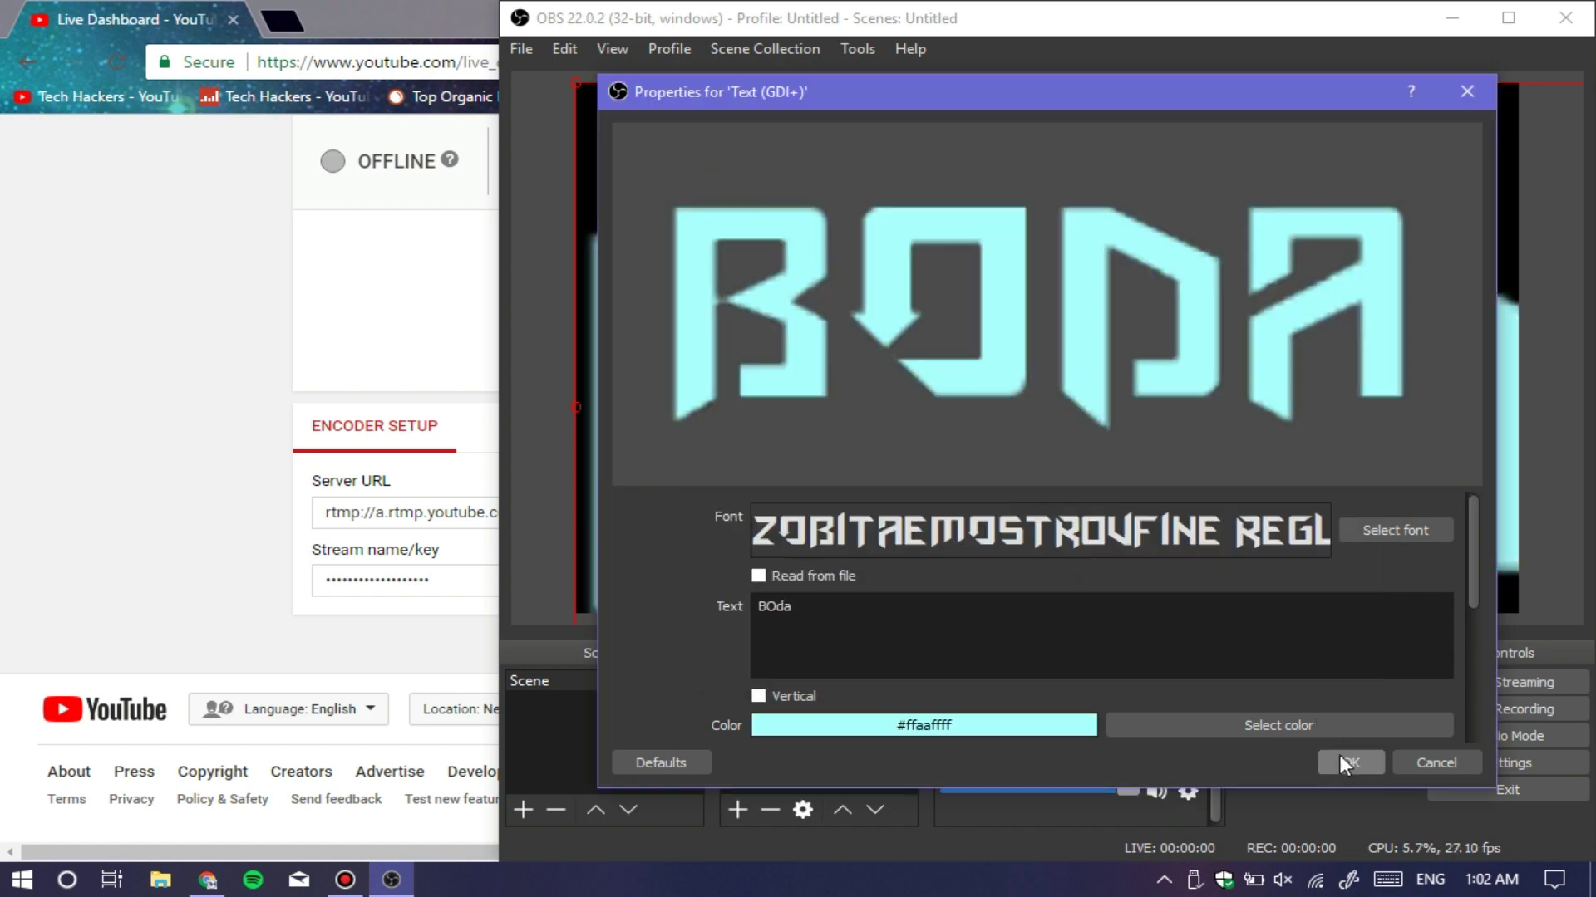
{"action": "left_click", "coordinate": [1340, 758]}
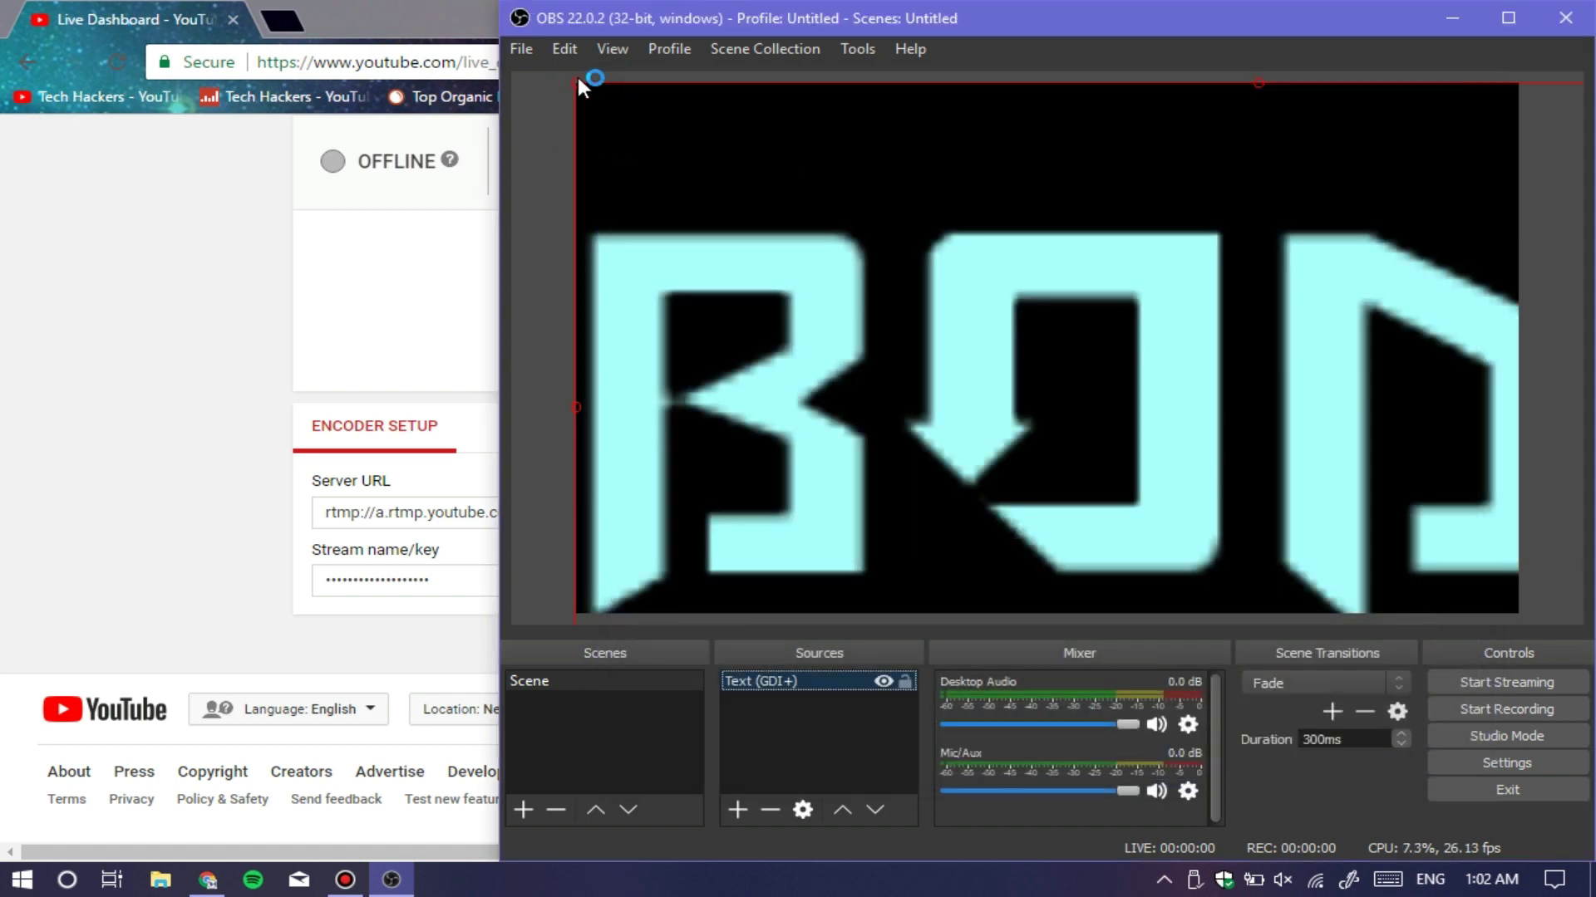
Step: Shrink the text source to fit within the canvas, move it to the middle and deselect it
{"action": "left_click_drag", "start_coordinate": [576, 77], "coordinate": [1113, 341]}
{"action": "left_click_drag", "start_coordinate": [1389, 580], "coordinate": [919, 414]}
{"action": "left_click", "coordinate": [964, 110]}
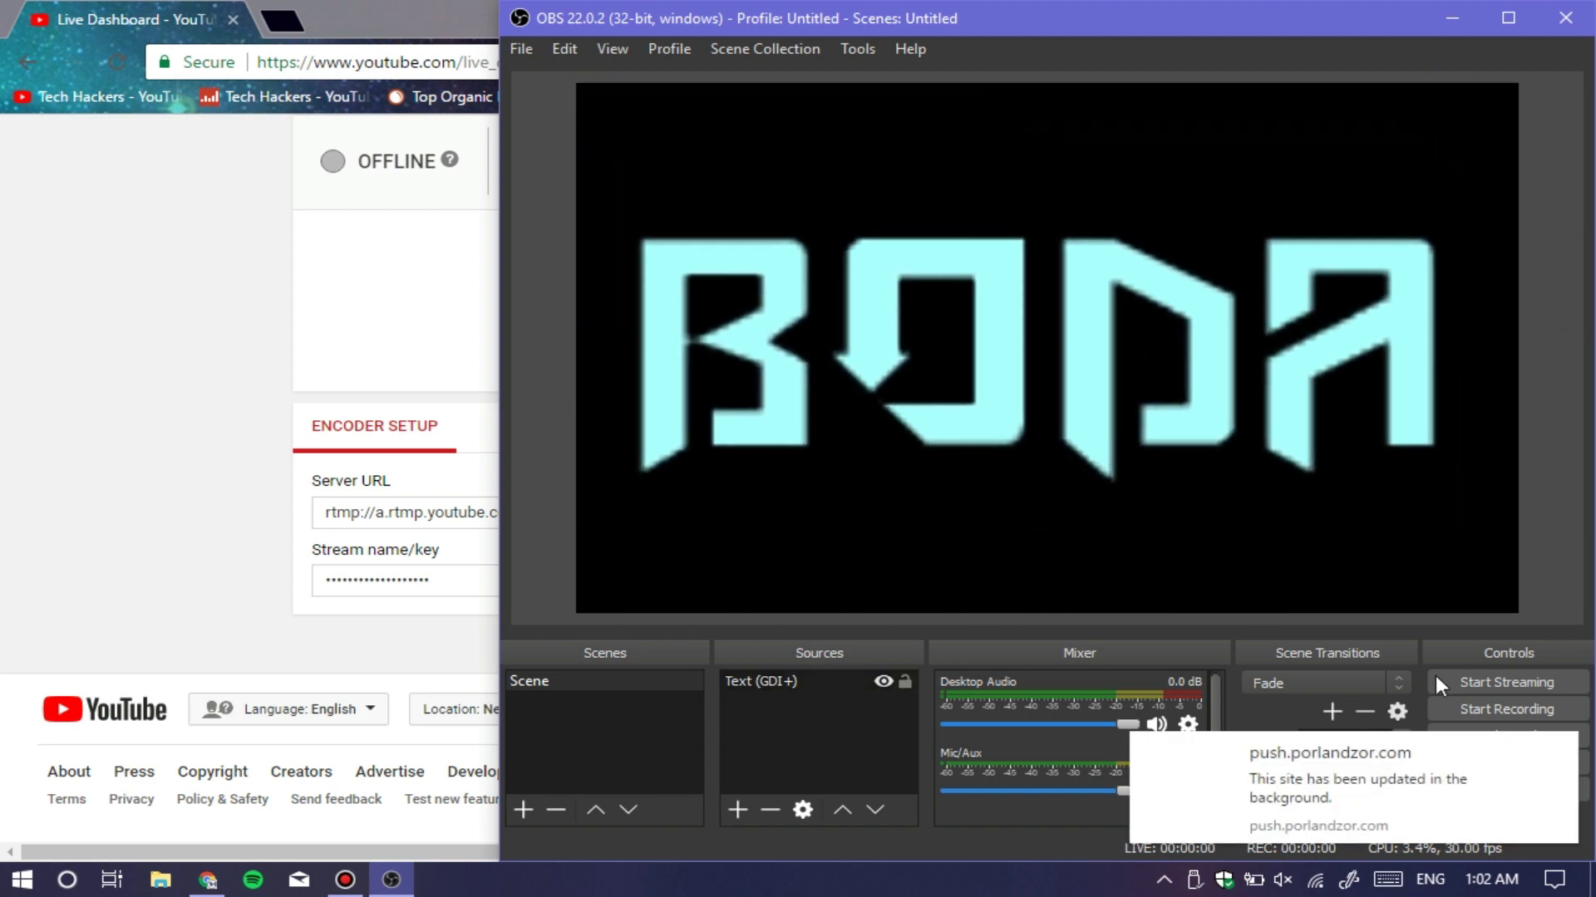
Step: Dismiss the two website notifications covering the controls and start streaming
{"action": "left_click", "coordinate": [1562, 752]}
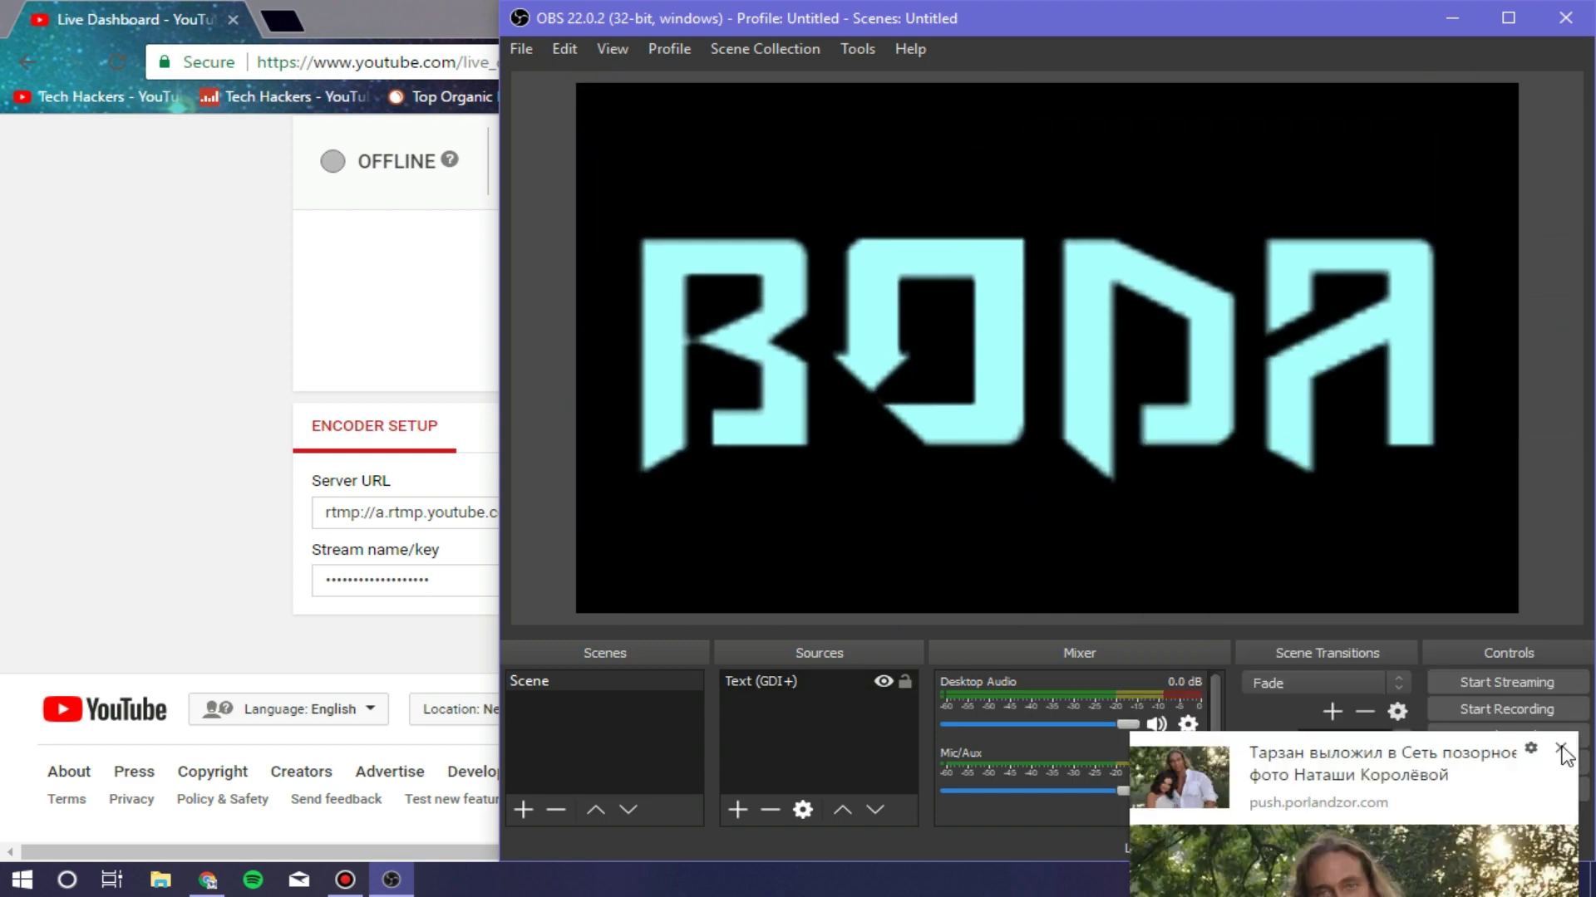
{"action": "left_click", "coordinate": [1562, 752]}
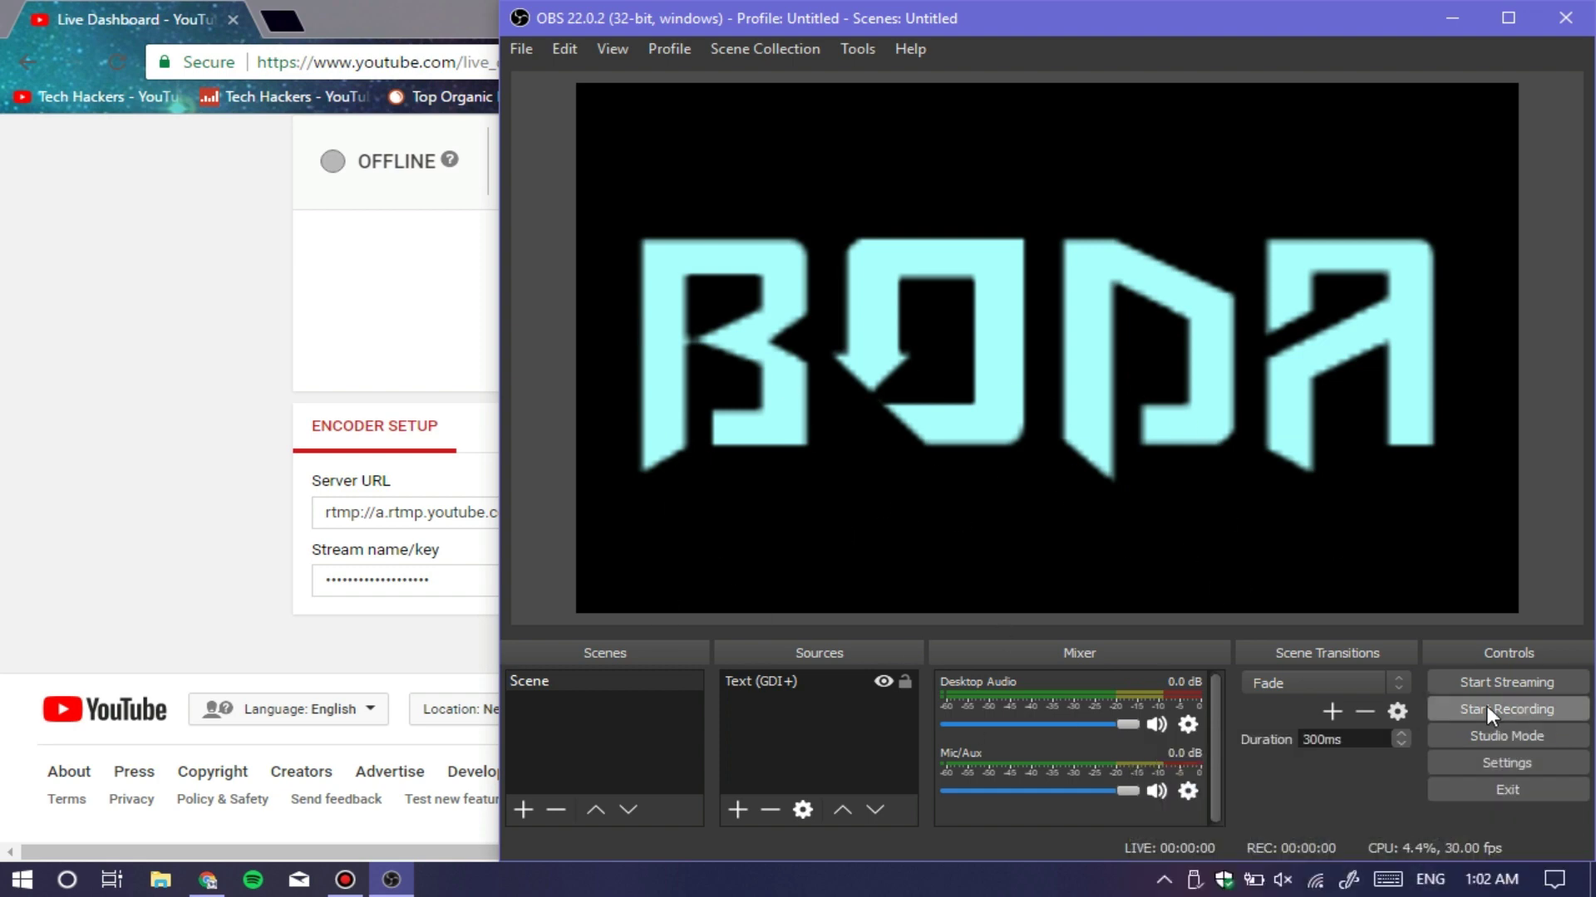
{"action": "left_click", "coordinate": [1509, 676]}
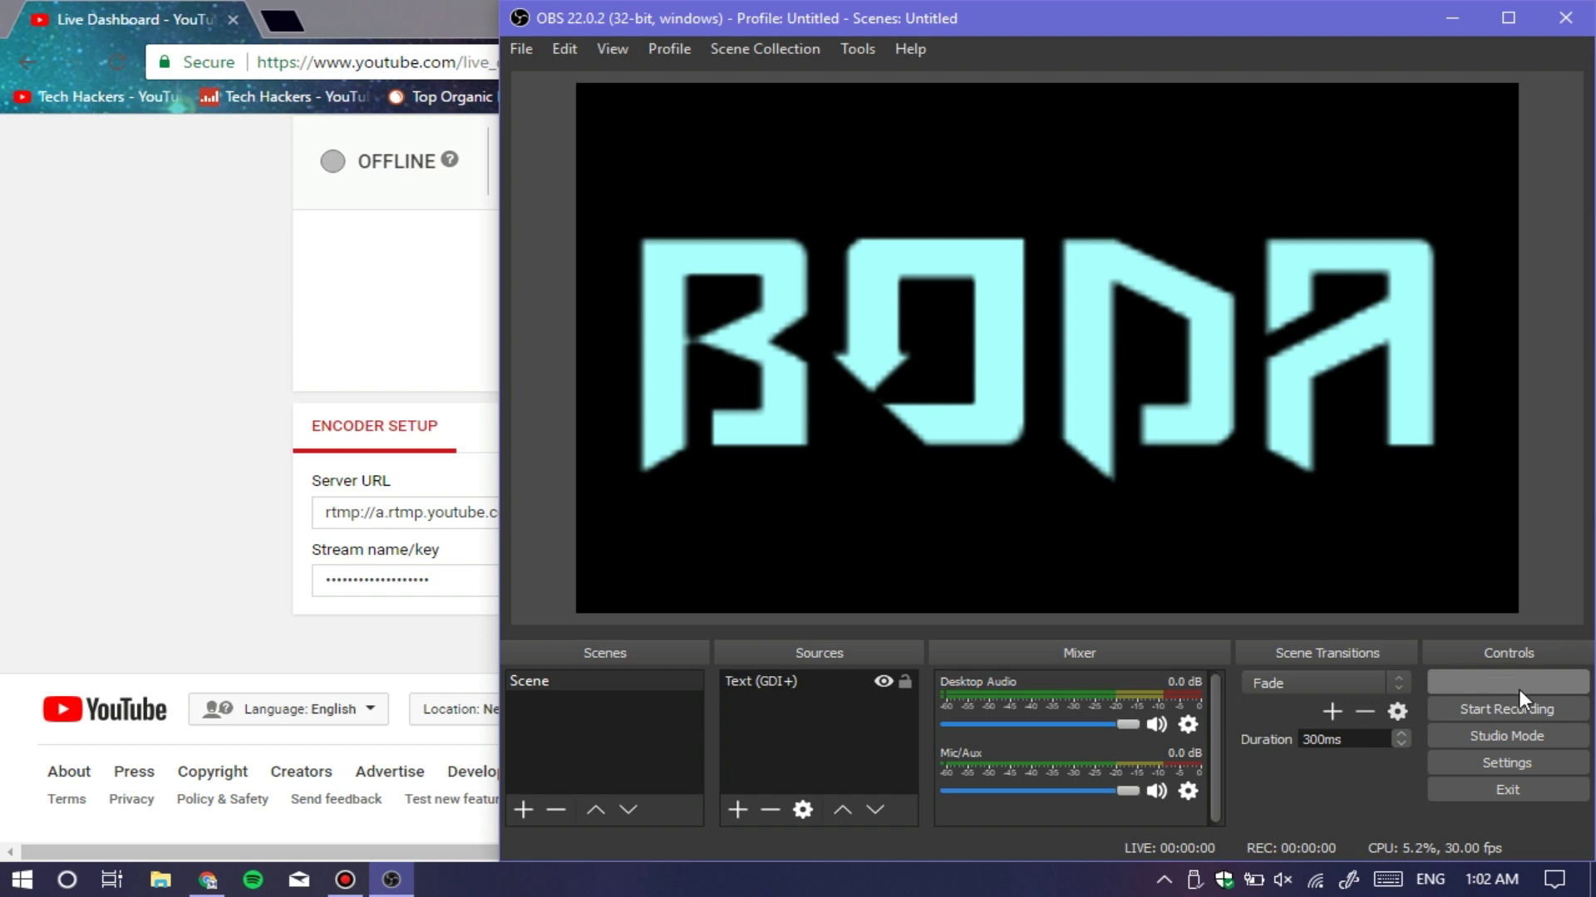